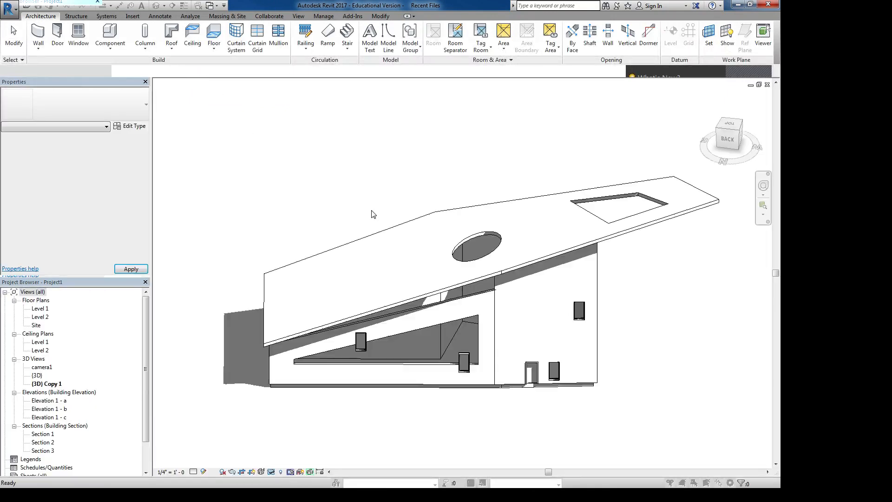
- Review the project's snap settings, including dimension snap increments and object snaps, and close them without changes
shift+middle_drag(453, 245, 288, 155)
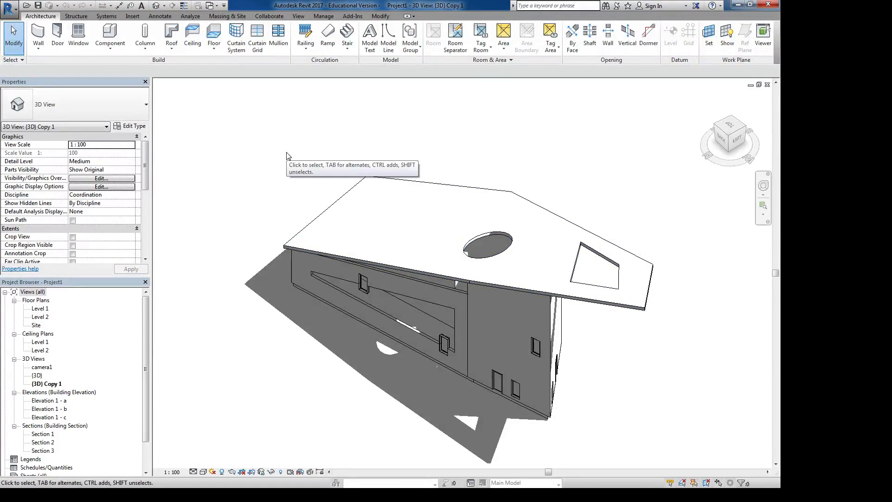
click(322, 16)
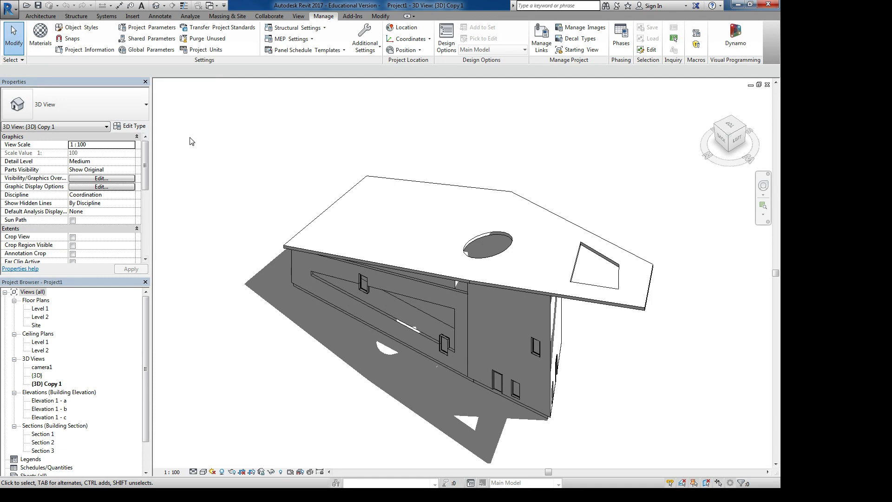
click(70, 38)
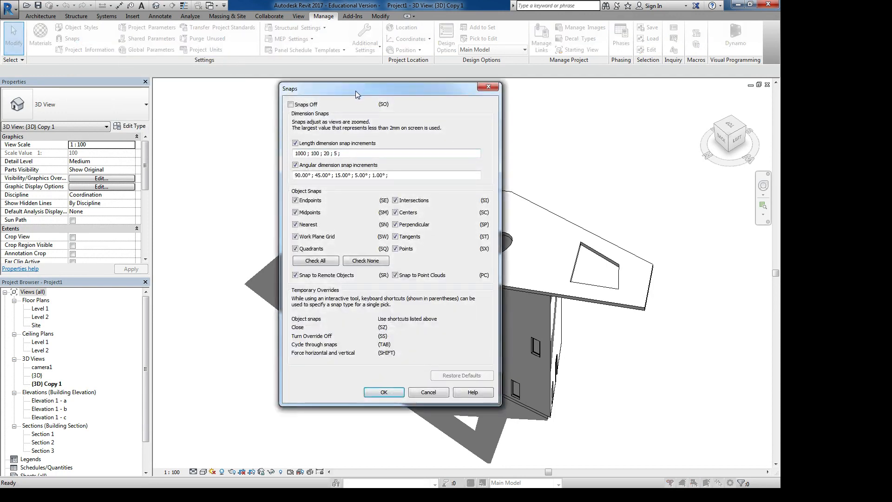
drag(355, 90, 305, 27)
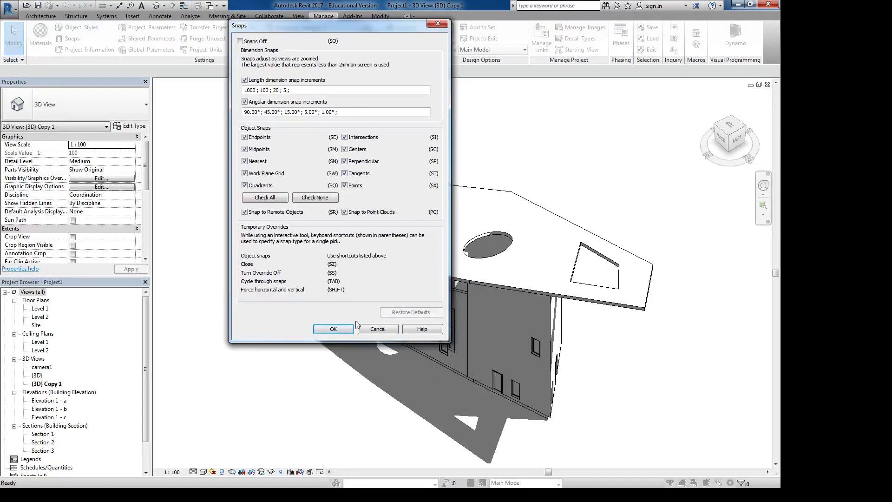
click(322, 328)
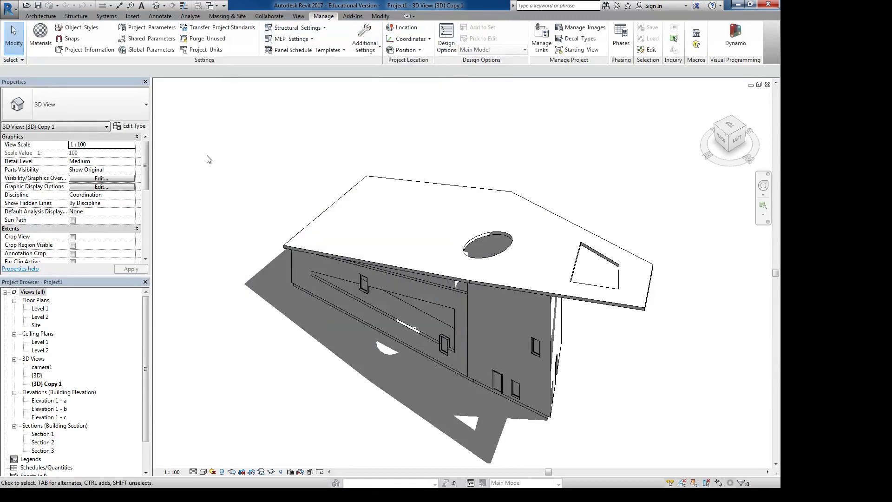
- Review the identity, energy analysis and other fields in the project information, and close it without changes
click(81, 51)
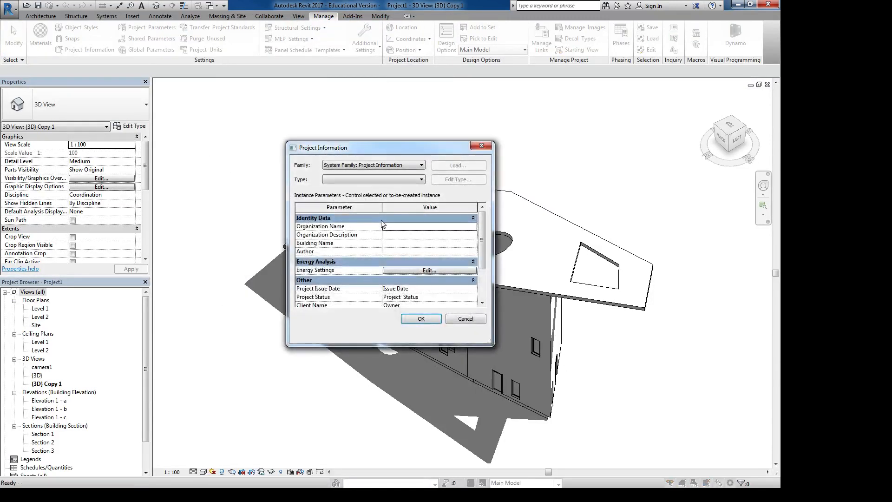
drag(488, 344, 510, 416)
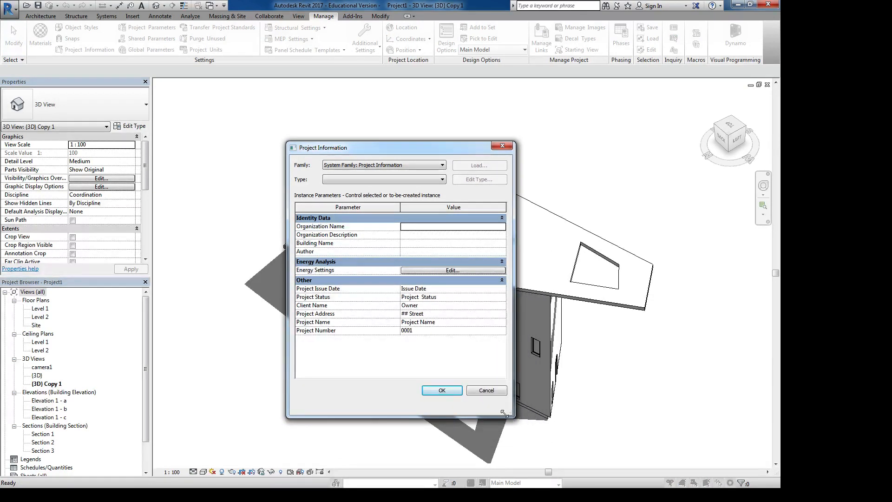
click(486, 392)
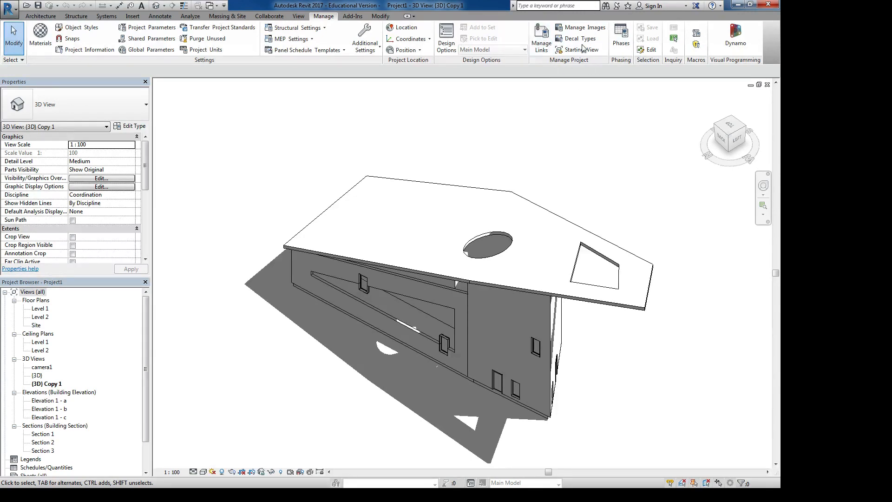
- Open the project location settings, search the internet mapping service for "alberta" and choose Alberta, AB
click(403, 31)
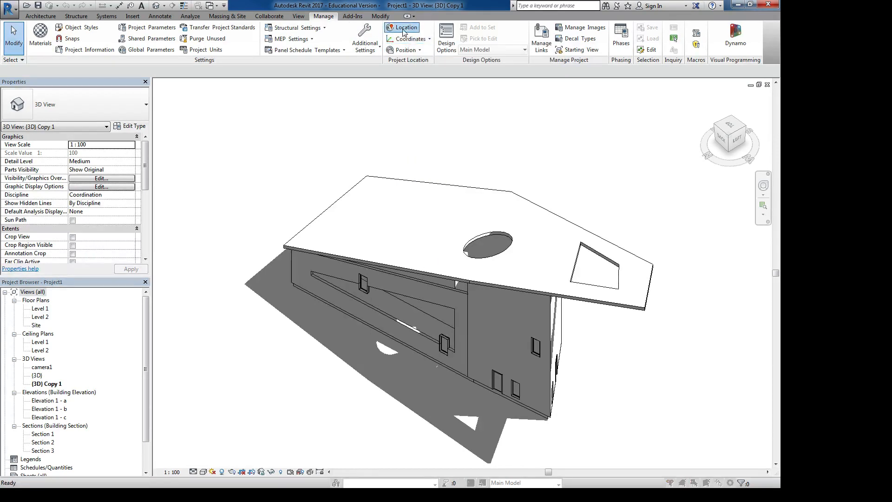
drag(396, 171, 330, 93)
drag(419, 244, 607, 417)
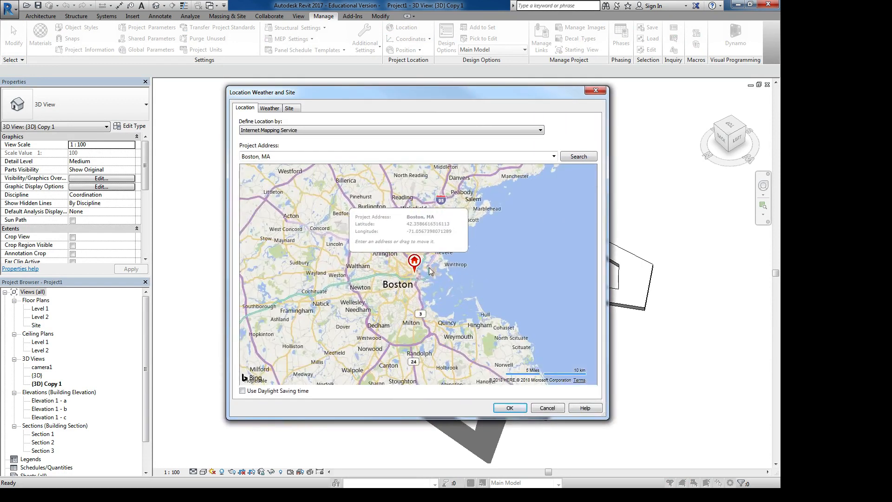
click(353, 159)
text(a)
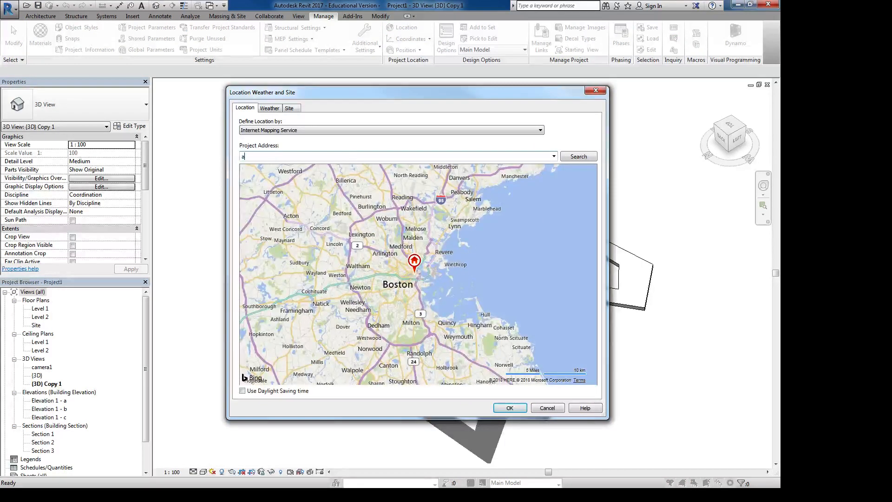
text(lberta)
key(Return)
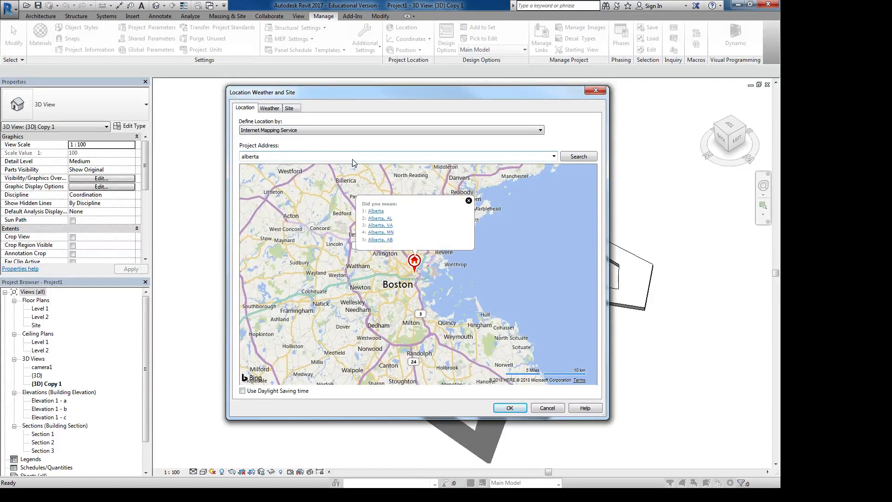
click(381, 240)
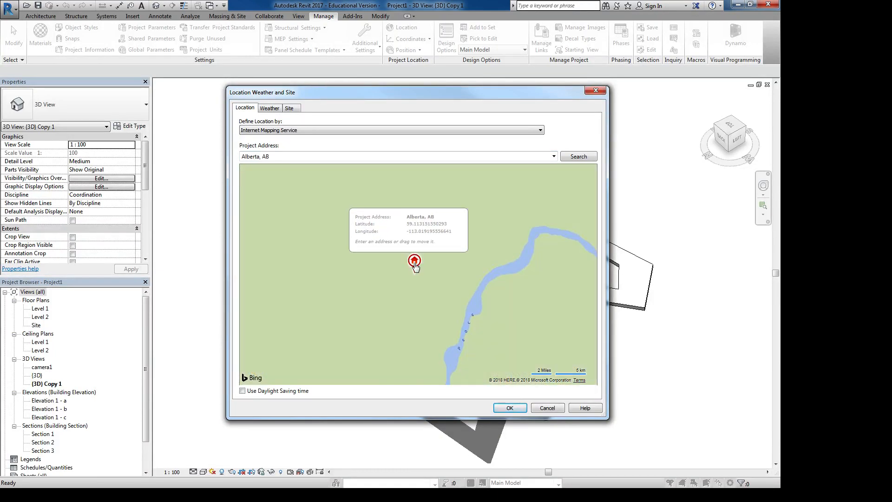
- Move the project location pin south from northern Alberta to Calgary on the map
scroll(414, 263, down, 5)
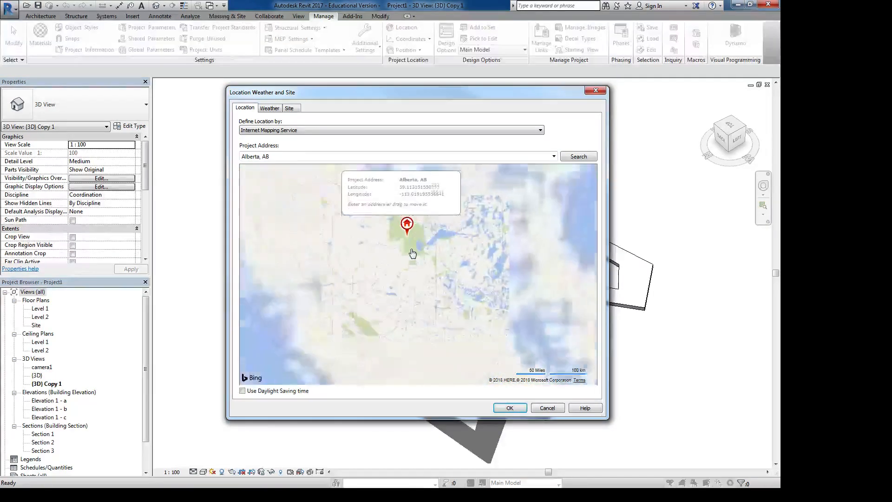
mouse_move(410, 242)
drag(410, 241, 401, 309)
scroll(429, 234, up, 4)
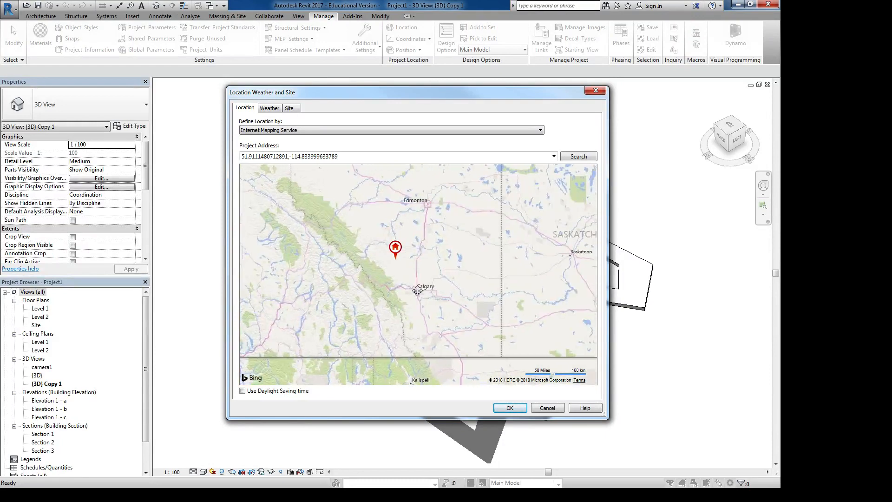
drag(381, 229, 420, 300)
- Move the location pin northwest across Calgary onto the University of Calgary campus, at about 51.0767, -114.1313
scroll(425, 287, up, 5)
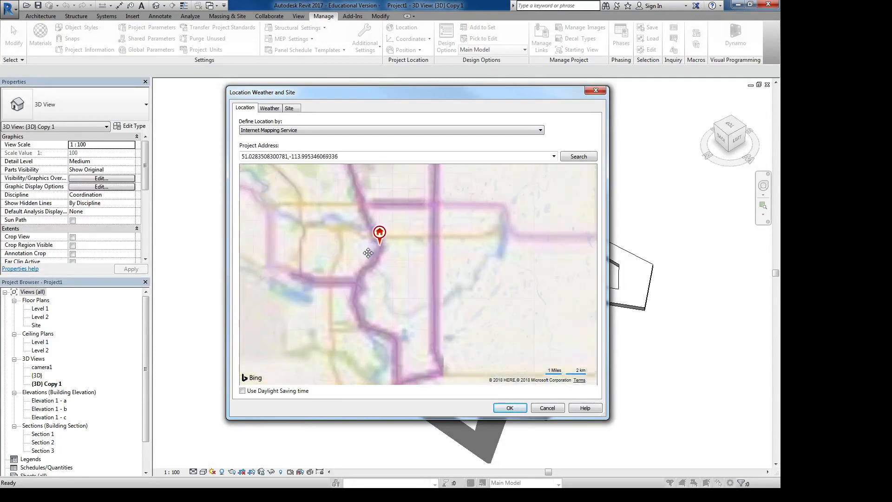
scroll(444, 289, up, 1)
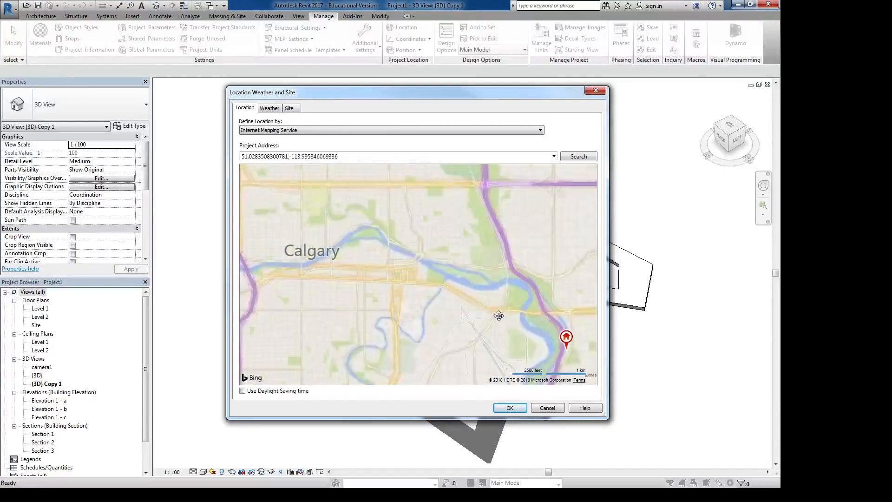
mouse_move(567, 343)
drag(567, 343, 315, 212)
drag(347, 246, 427, 323)
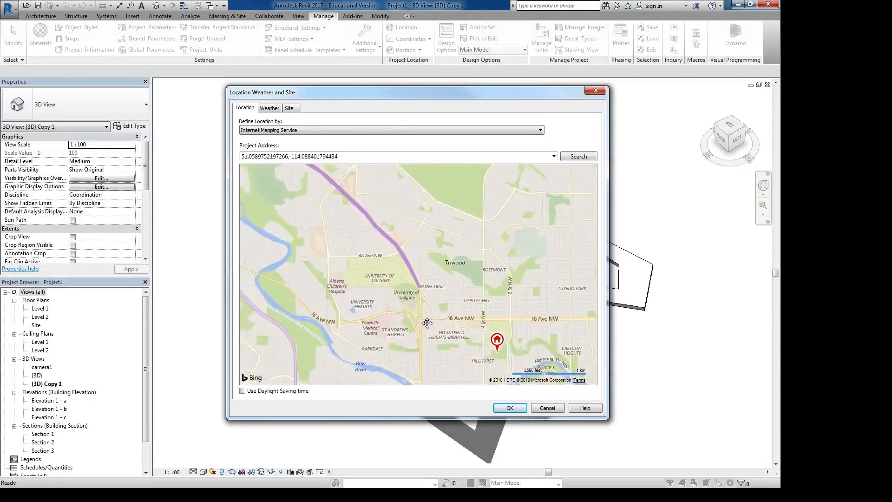
drag(501, 339, 418, 272)
scroll(435, 281, up, 3)
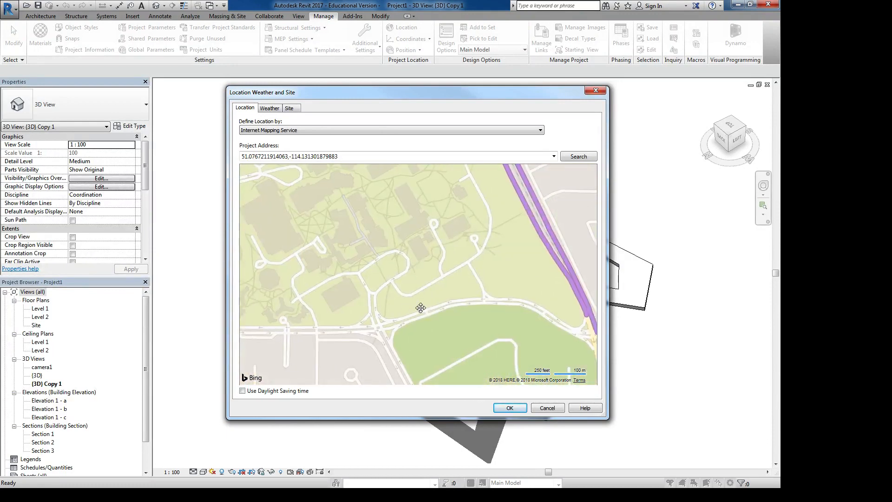
- Fine-tune the location pin to a spot beside Campus Dr NW, at about 51.0759, -114.1281, and apply the project location
drag(420, 307, 426, 325)
scroll(426, 325, down, 3)
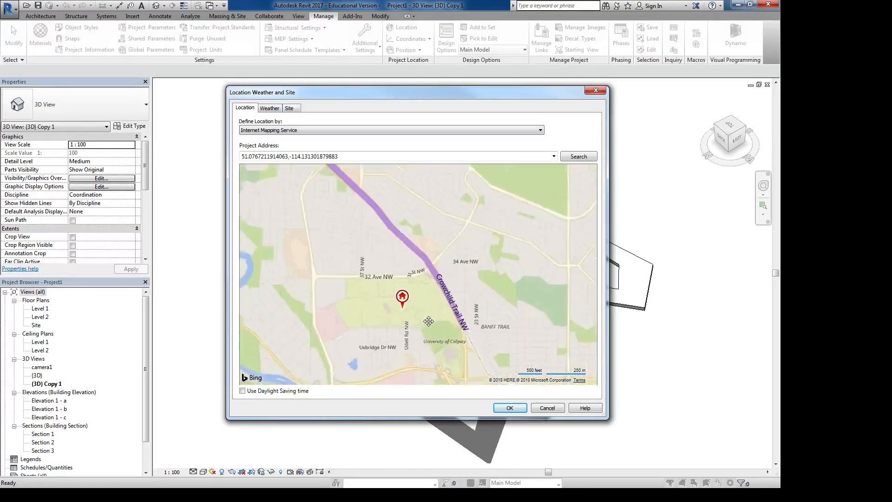
scroll(413, 302, up, 3)
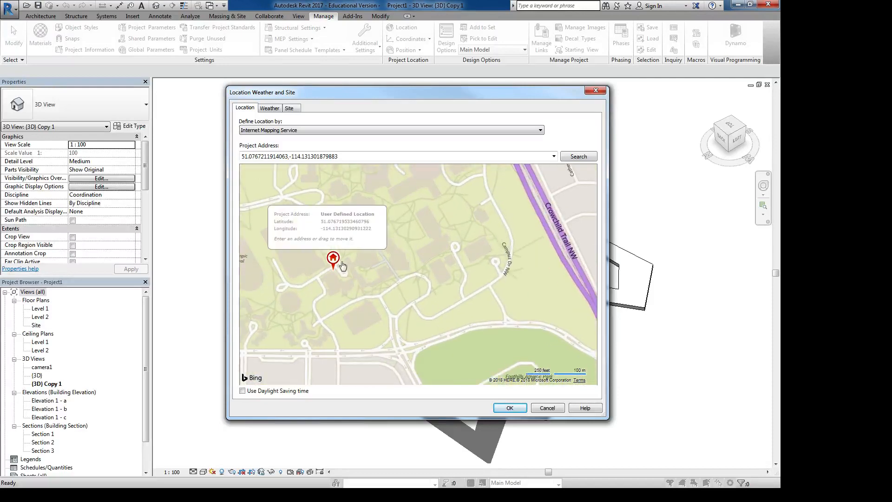
drag(335, 263, 409, 297)
scroll(411, 296, down, 2)
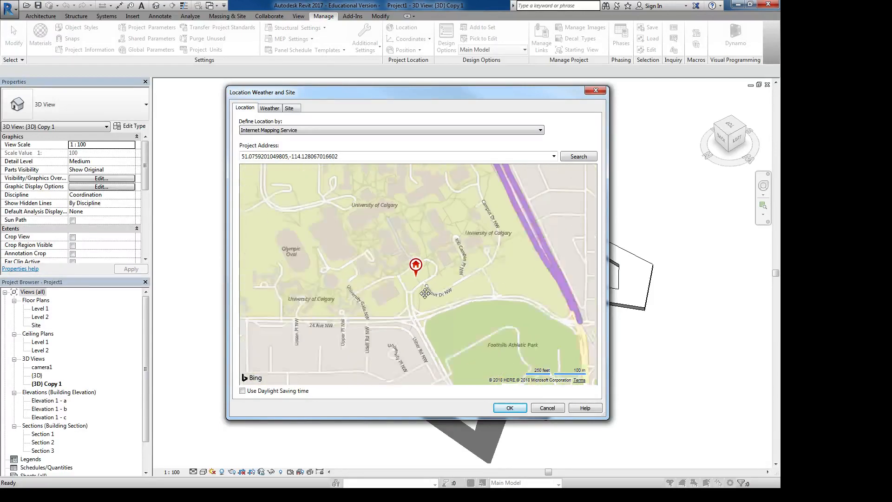
scroll(425, 293, down, 4)
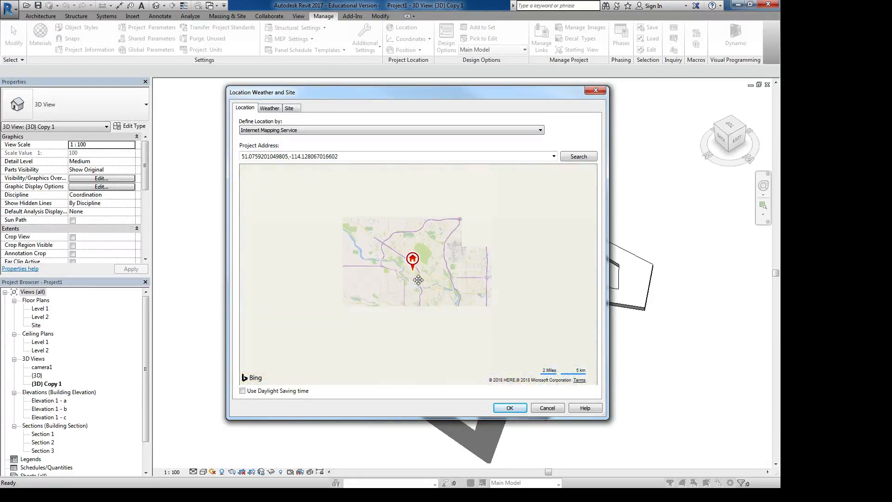
click(510, 409)
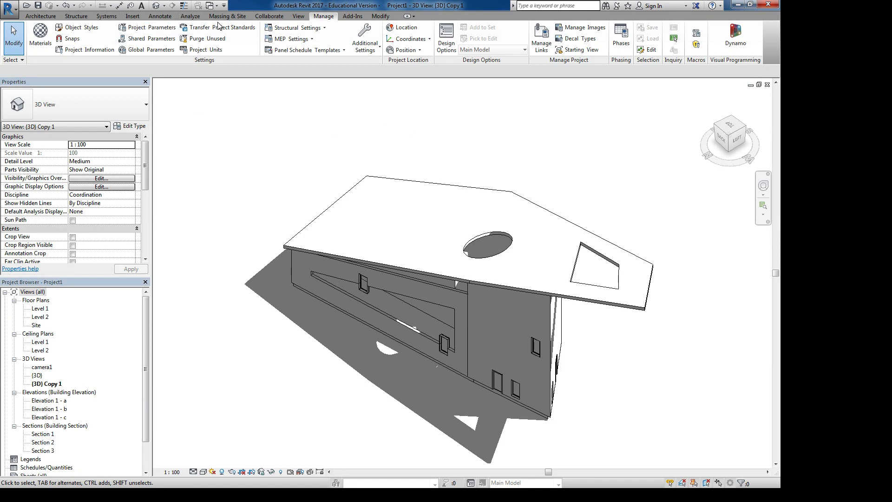
- Examine the 3D view's type, available view scales and detail level in its properties
click(292, 18)
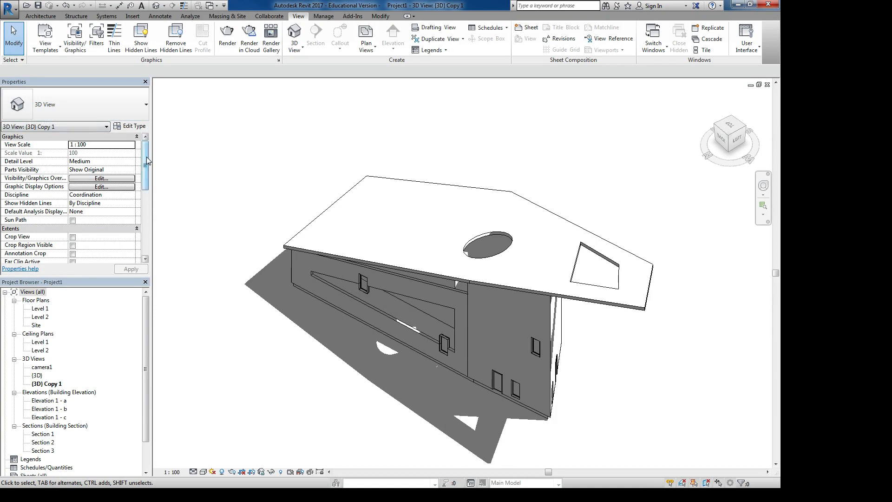
mouse_move(146, 157)
mouse_down()
mouse_move(146, 208)
mouse_move(136, 145)
mouse_up()
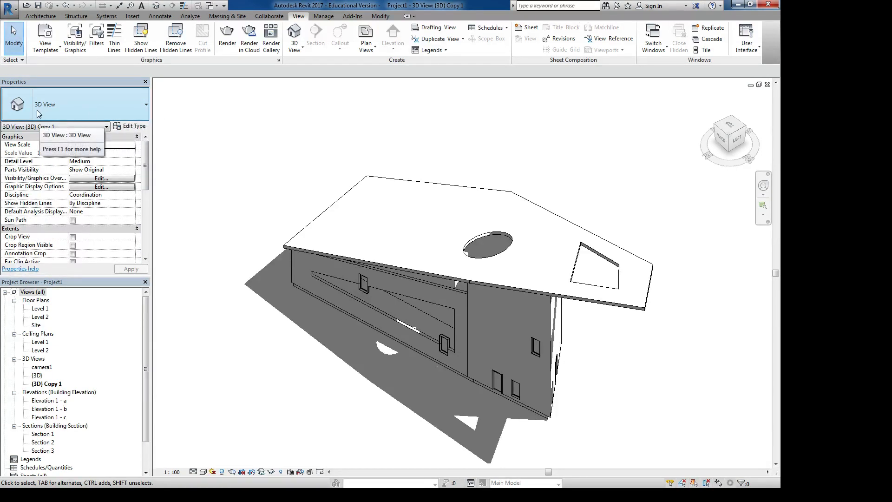
click(50, 107)
click(65, 104)
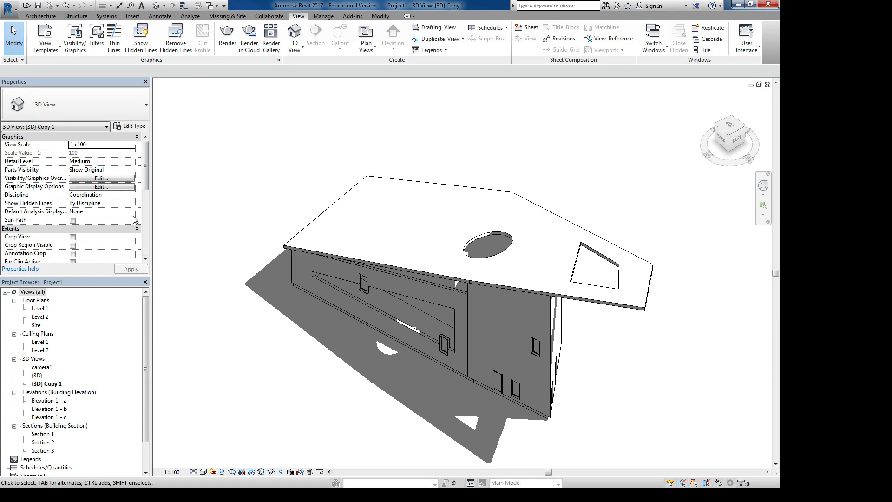
click(105, 146)
click(131, 145)
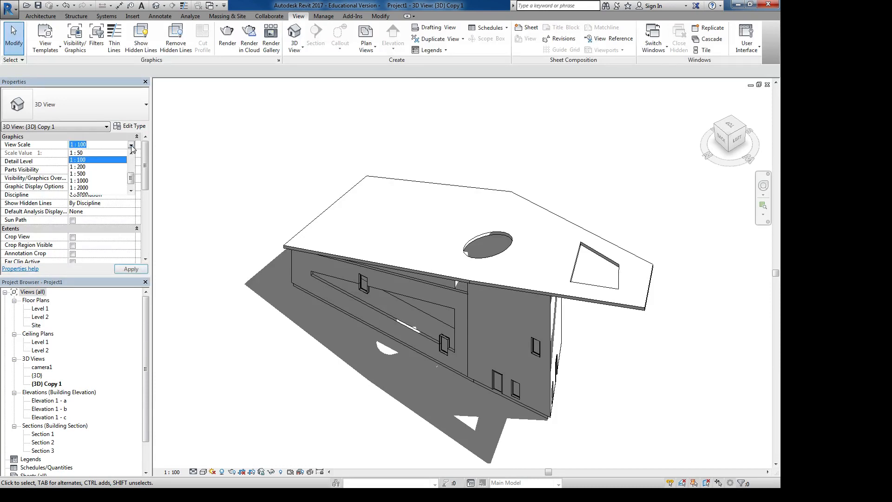
click(146, 165)
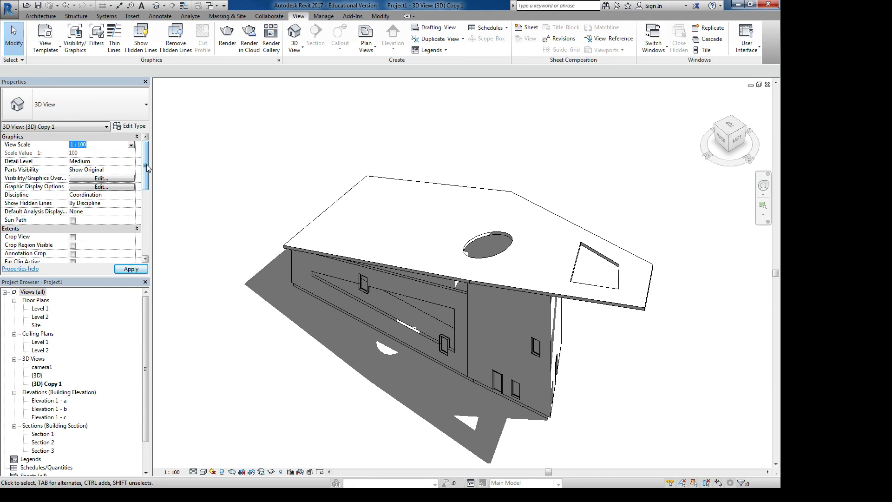
click(116, 162)
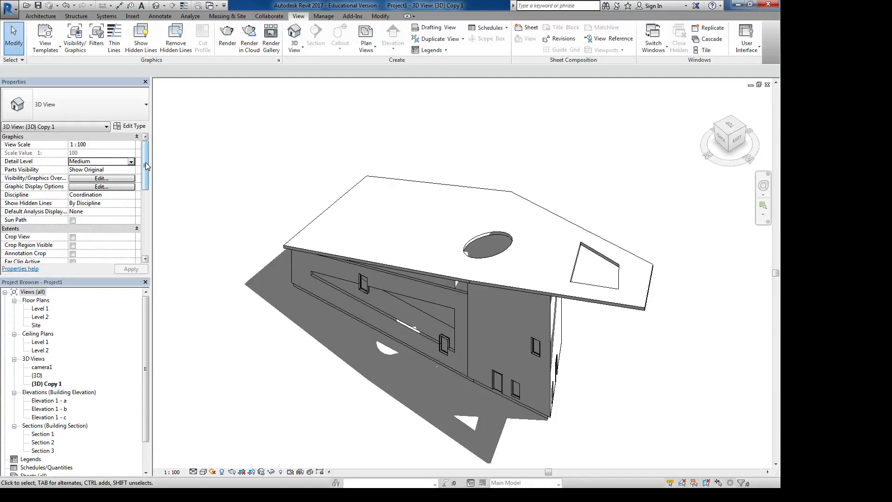
- Examine the 3D view's Sun Path, crop, far clip and Section Box properties
drag(146, 163, 146, 182)
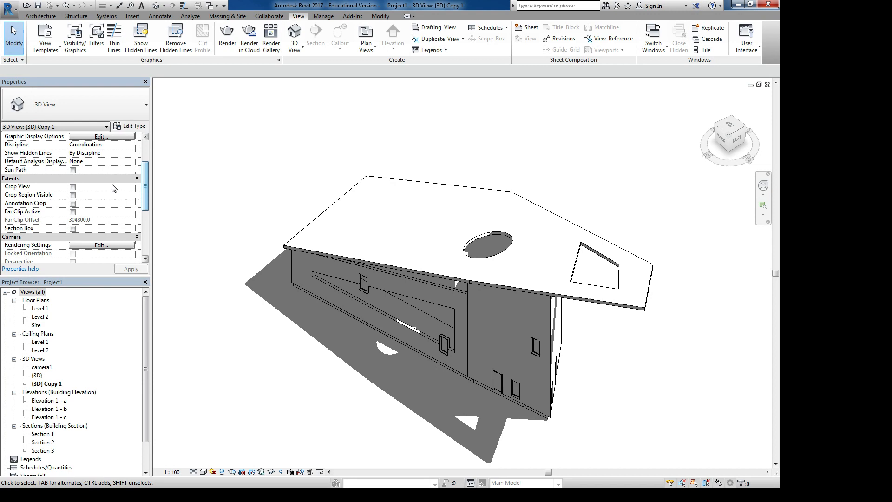
click(73, 170)
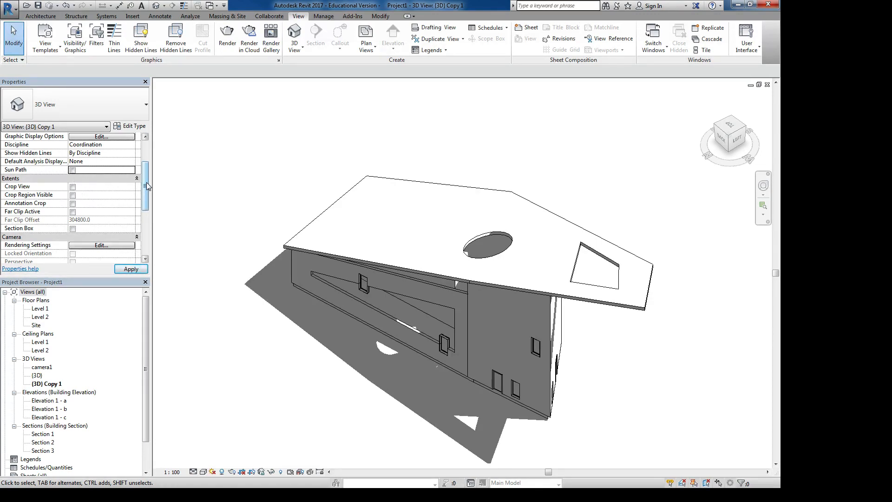
drag(146, 182, 146, 195)
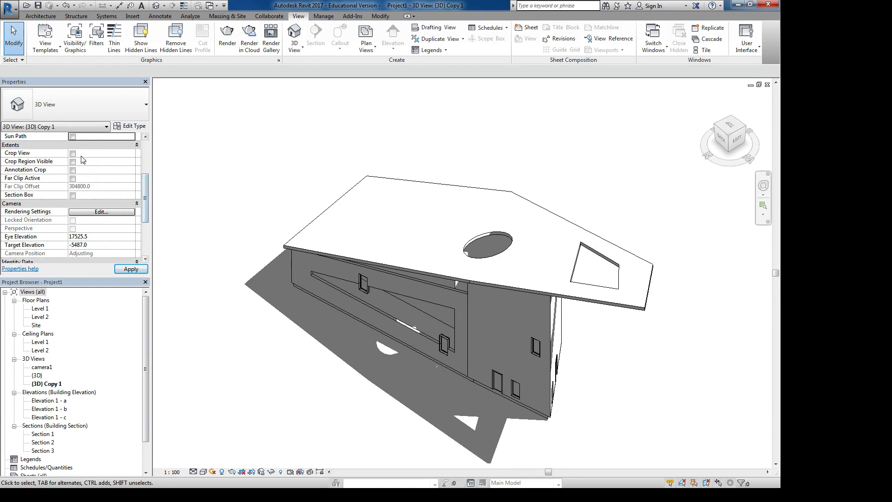
click(72, 195)
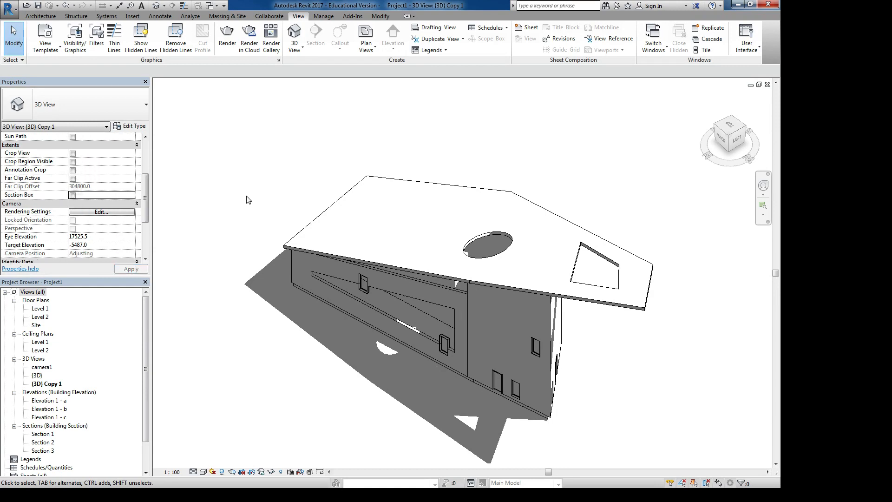
middle_drag(249, 199, 234, 187)
scroll(232, 185, down, 5)
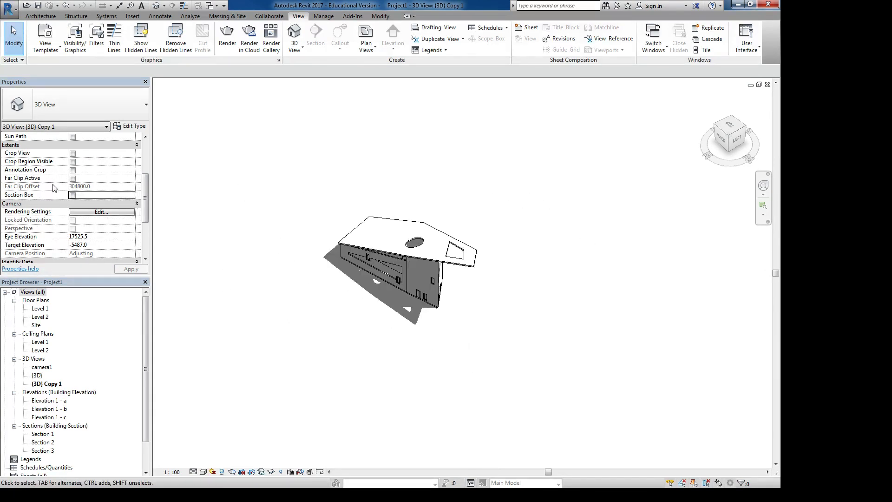
- Enable the 3D view's Section Box and pull its long front face inward to cut away the building's front wall
click(73, 195)
scroll(401, 284, up, 4)
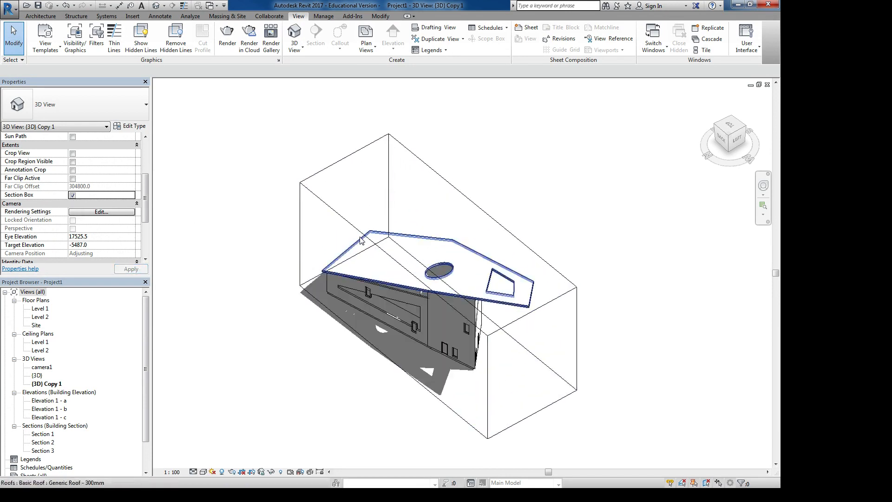
middle_drag(361, 238, 276, 203)
click(257, 184)
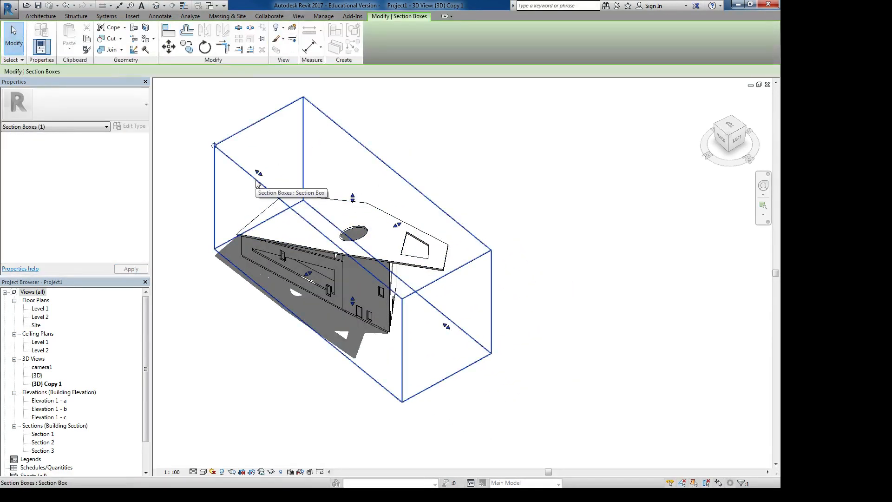
drag(311, 276, 320, 278)
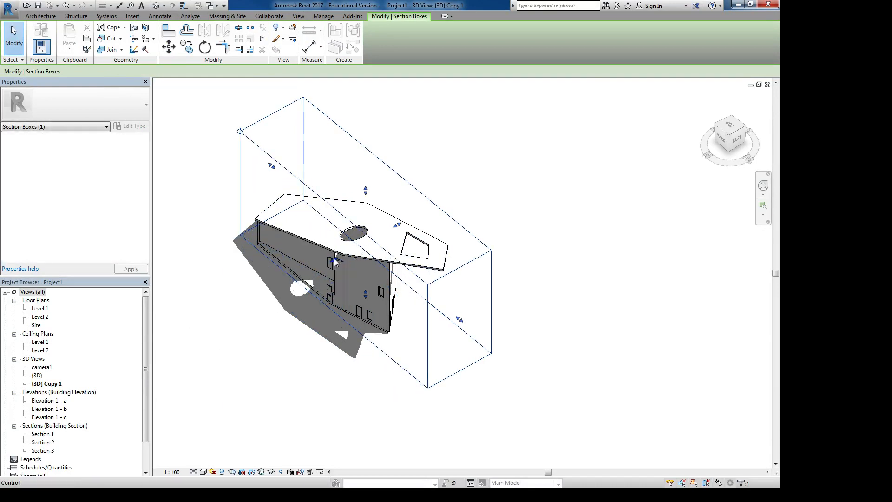
click(322, 278)
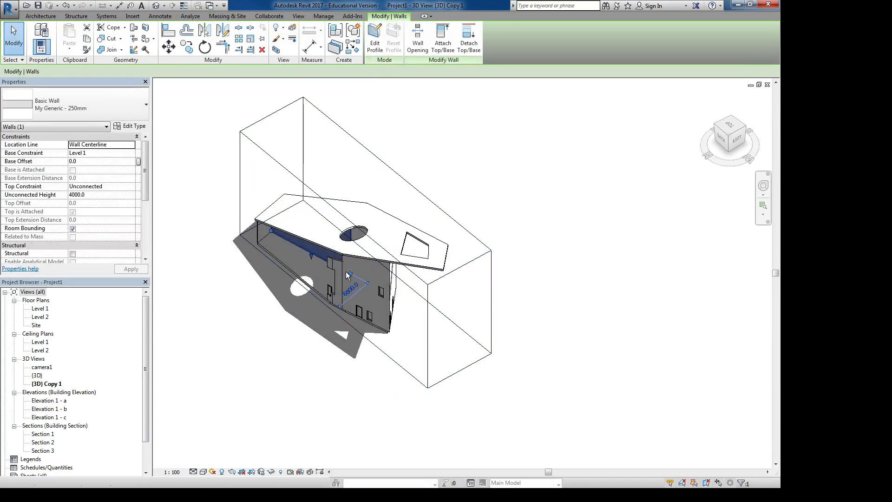
- Pull the section box's long front face further in through the circular roof opening and inspect the building's cut interior
key(ctrl+z)
click(289, 177)
drag(333, 260, 351, 251)
shift+middle_drag(281, 322, 456, 300)
scroll(411, 278, up, 2)
scroll(414, 279, down, 3)
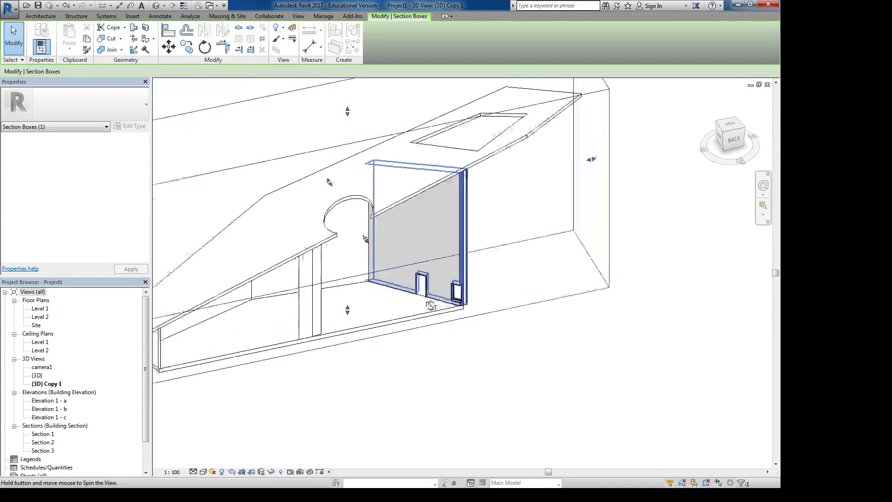
mouse_move(415, 279)
shift+middle_down()
mouse_move(353, 306)
mouse_move(260, 330)
mouse_move(290, 298)
mouse_move(301, 305)
shift+middle_up()
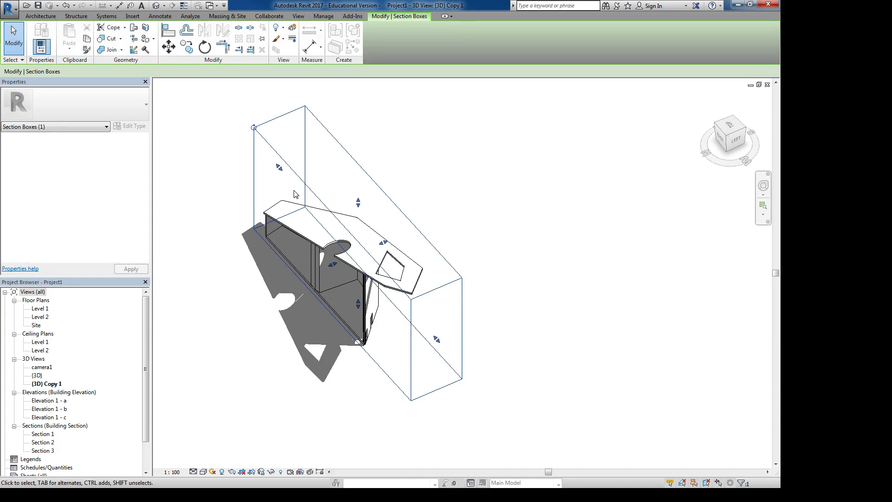
shift+middle_drag(304, 217, 278, 227)
click(378, 166)
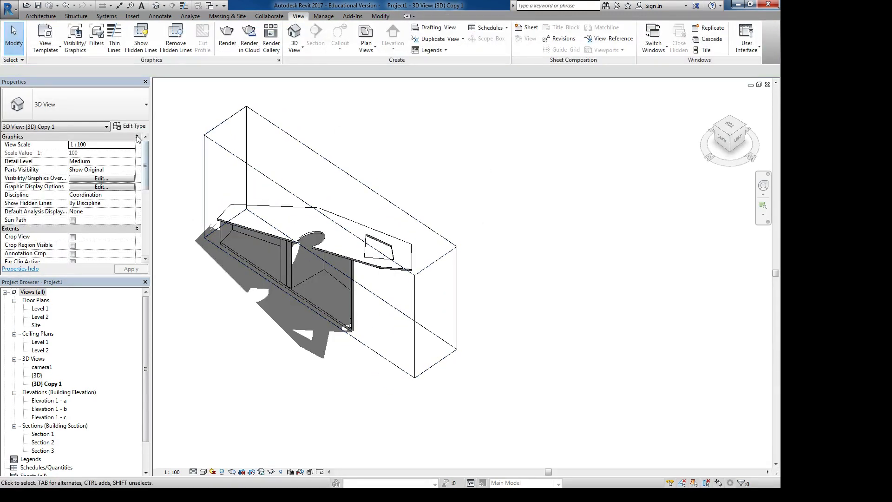
- Switch the view's Section Box property off and back on
scroll(146, 163, down, 3)
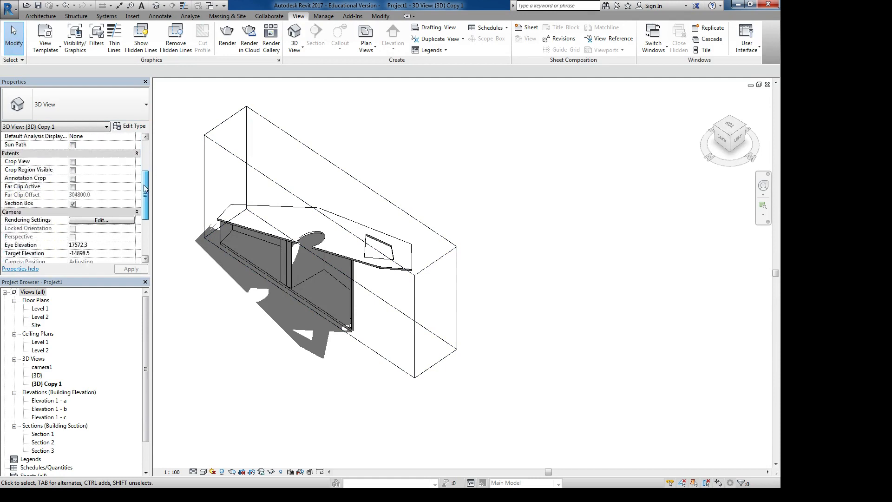
click(72, 204)
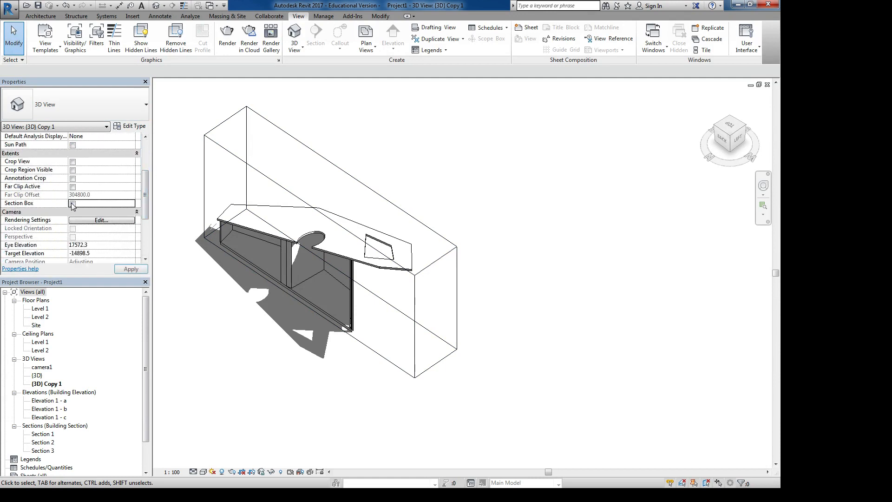
click(73, 204)
- Shorten the section box from its far end to cut off the angular roof opening, and extend that end well past the building
click(203, 145)
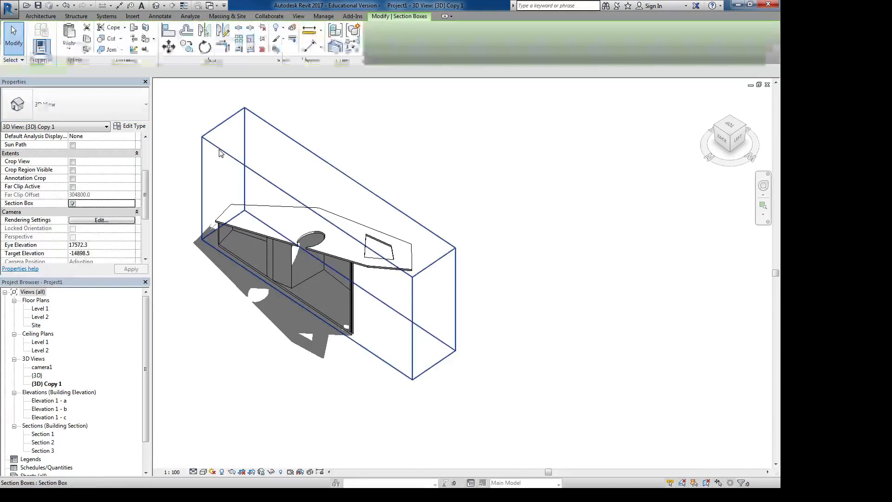
drag(223, 174, 224, 174)
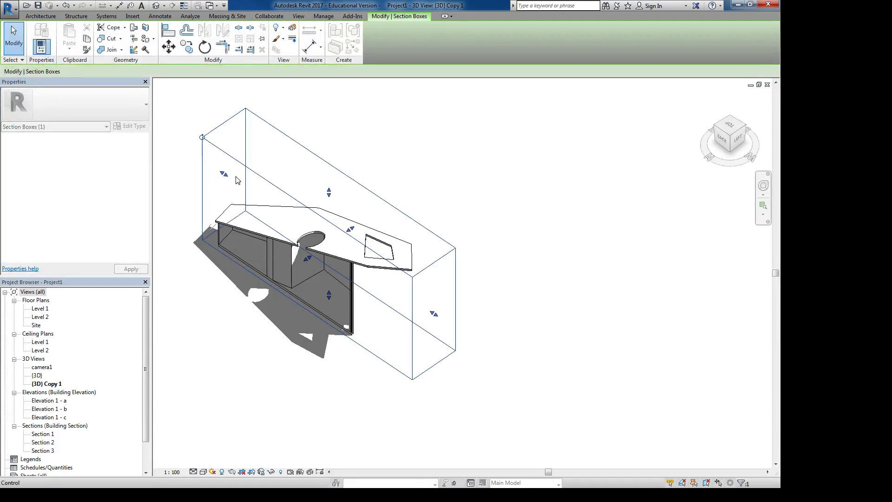
drag(328, 192, 329, 190)
drag(433, 313, 358, 264)
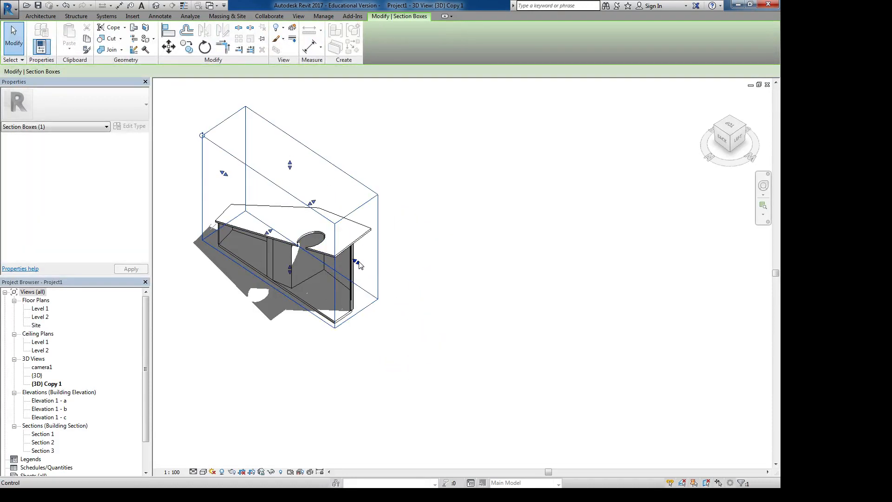
drag(358, 262, 511, 364)
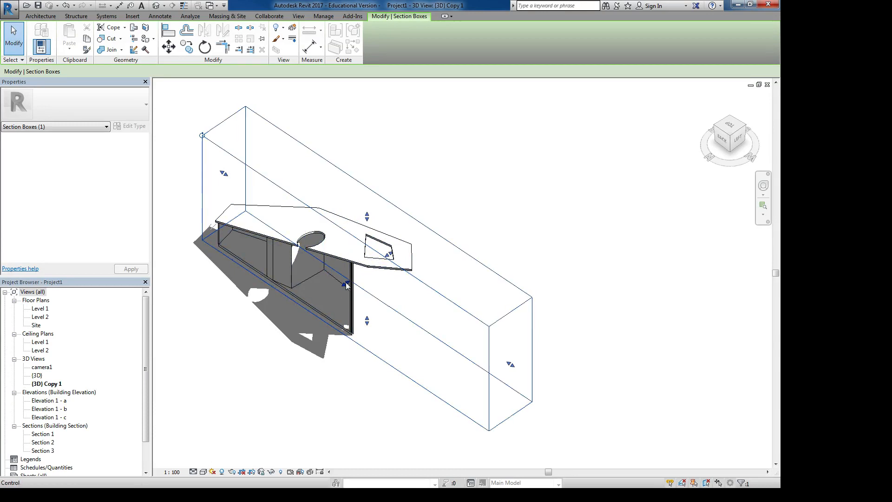
- Move the section box's long front face slightly outward and back in, so it cuts through the circular roof opening
mouse_move(346, 285)
mouse_down()
mouse_move(309, 304)
mouse_move(342, 286)
mouse_up()
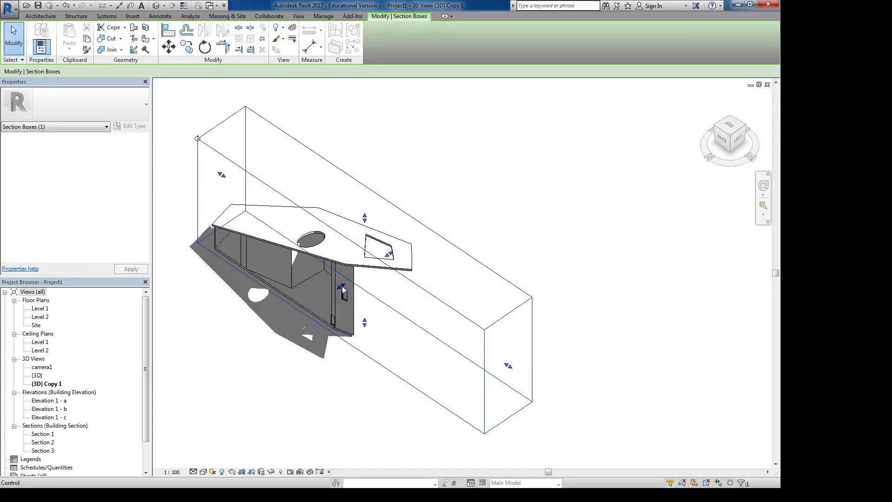
drag(342, 285, 347, 281)
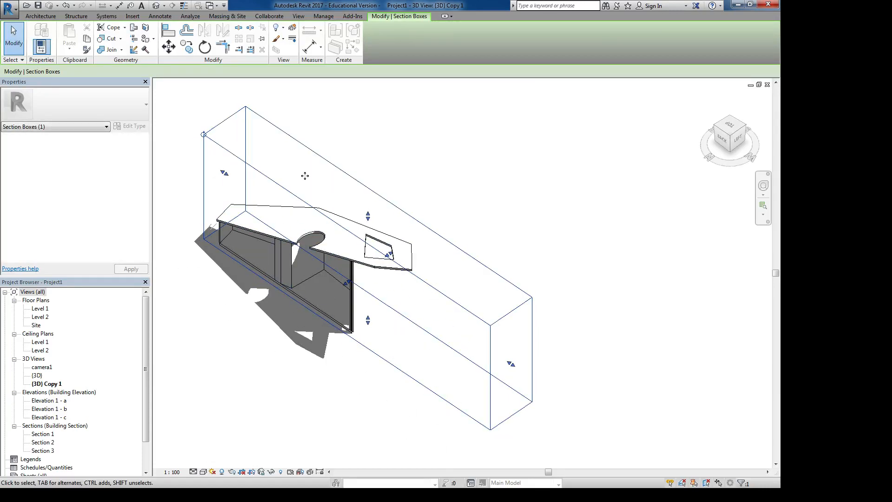
click(356, 161)
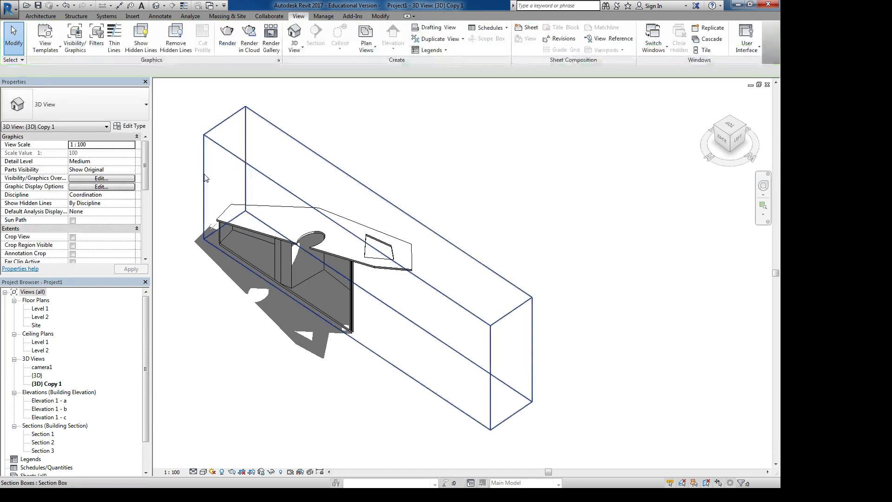
- Enable Crop View and Crop Region Visible for the 3D view, toggling the crop region hidden and shown again
click(72, 237)
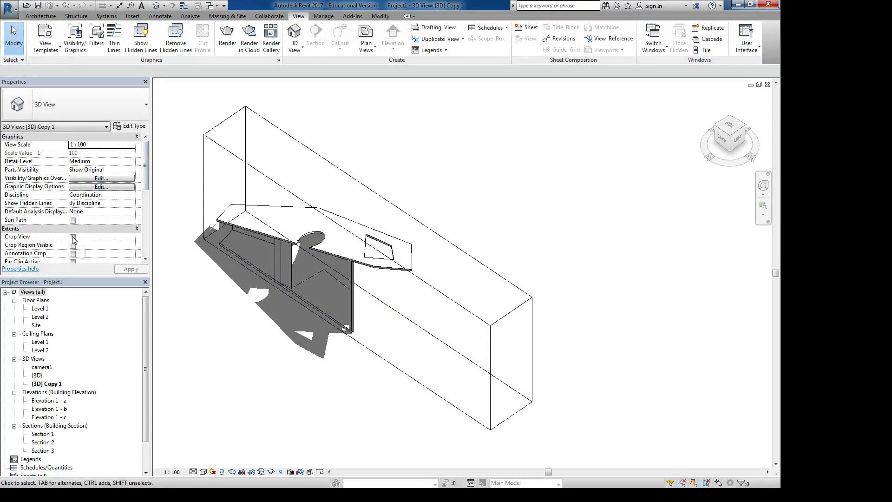
click(72, 245)
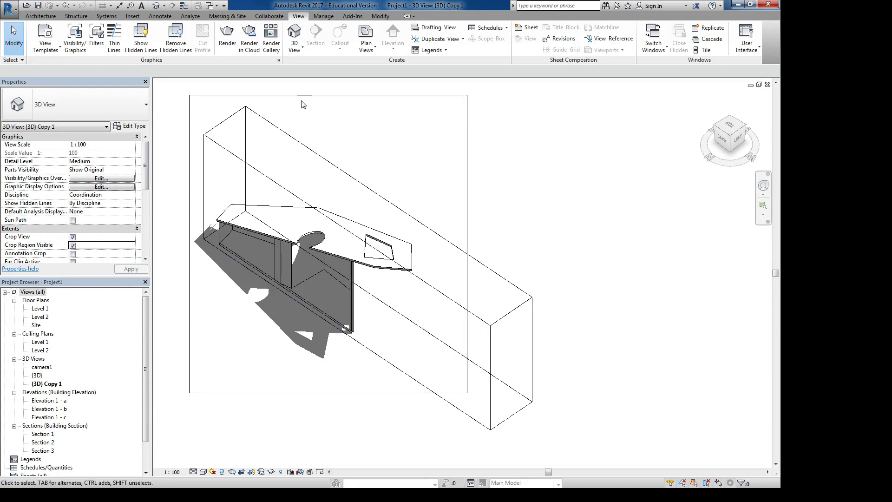
click(251, 471)
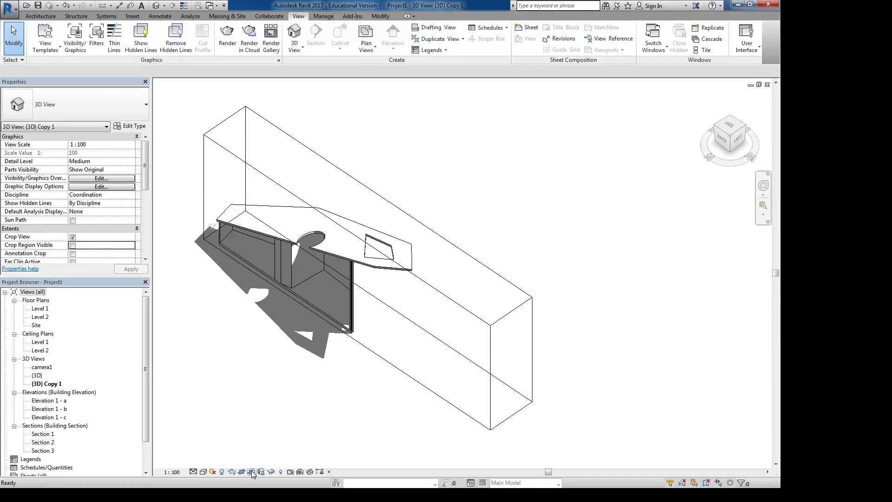
click(252, 471)
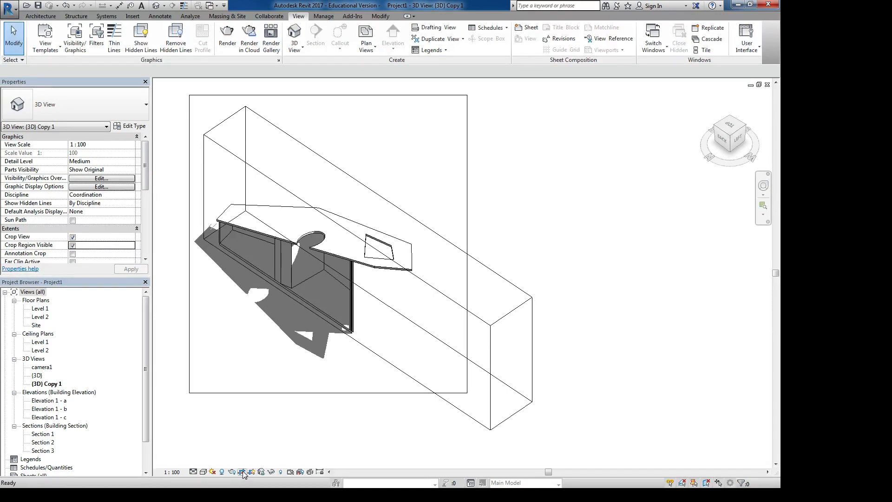
- Shrink the crop region by moving its lower, right and upper edges in toward the building, cropping part of the shadow
click(226, 392)
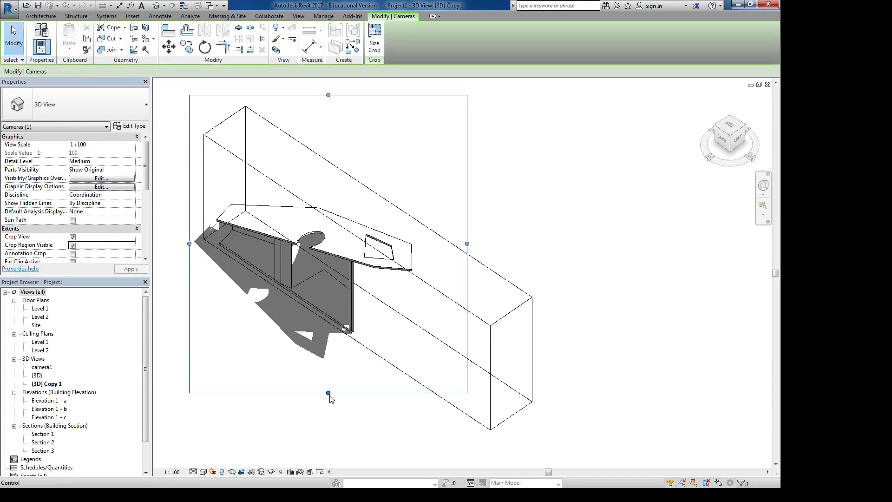
drag(329, 392, 329, 320)
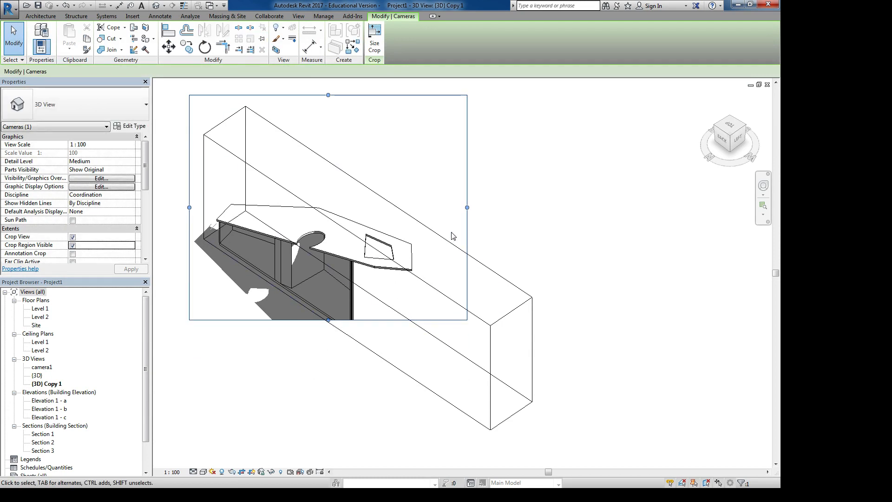
drag(467, 208, 418, 208)
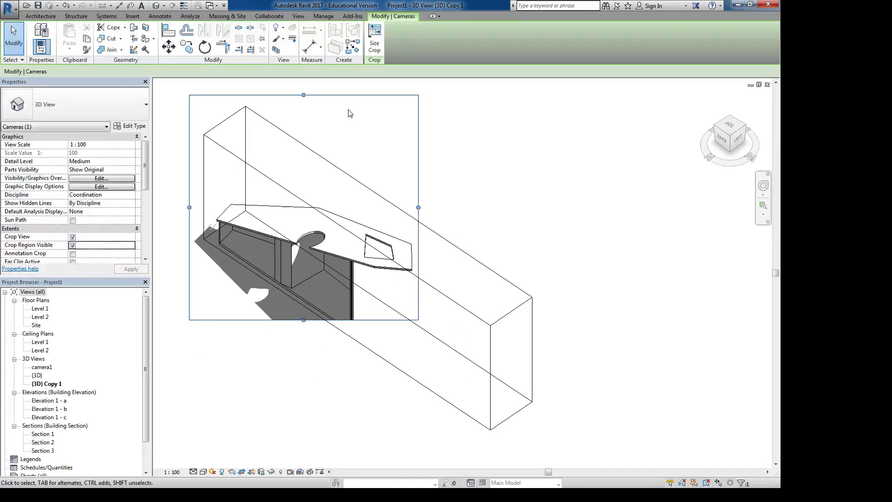
drag(303, 95, 285, 169)
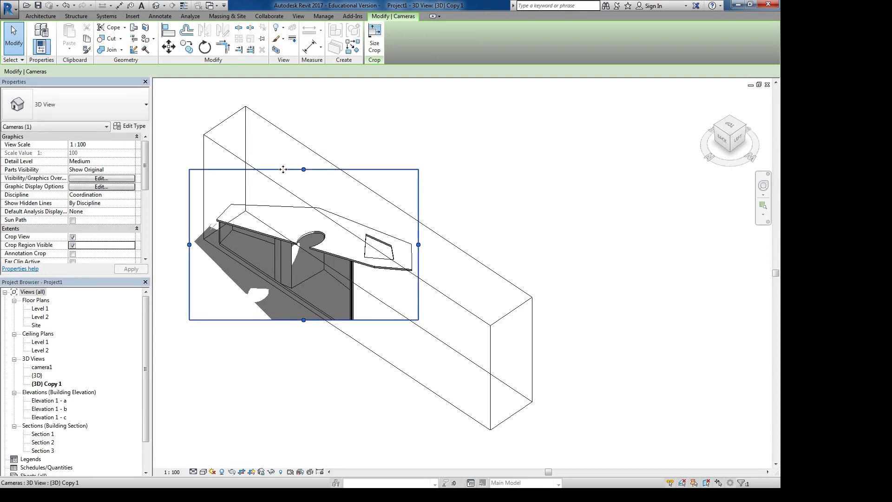
- Turn off view cropping and enlarge the crop region outward on its right, lower and upper edges around the building
click(242, 472)
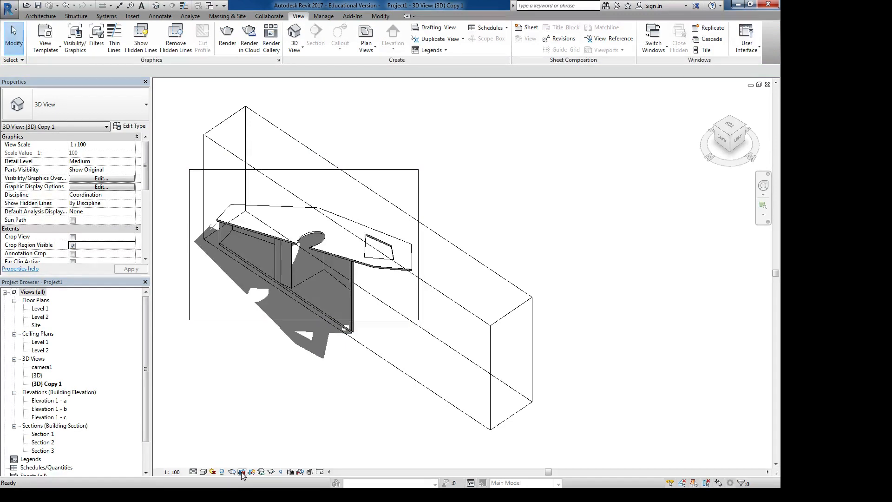
click(390, 320)
drag(419, 245, 485, 244)
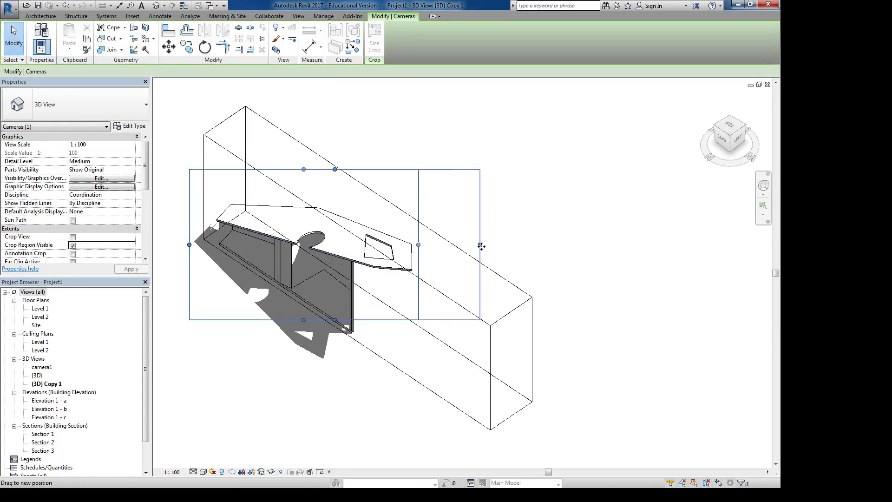
drag(338, 321, 334, 372)
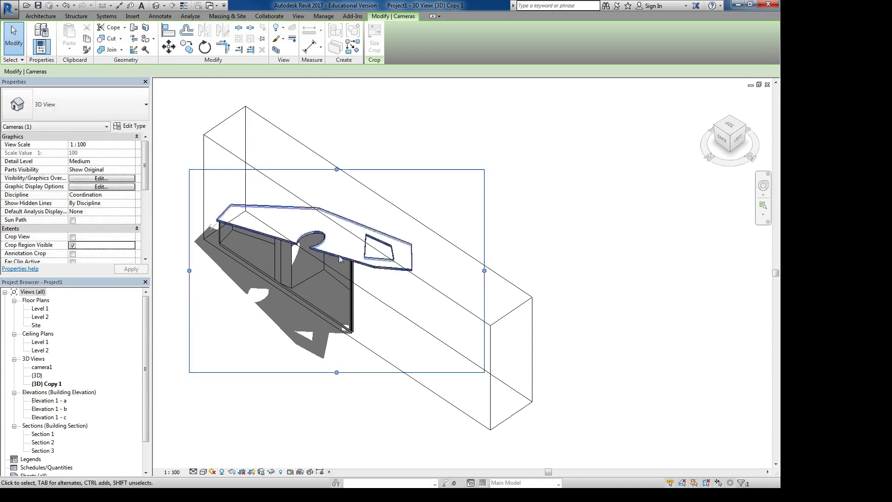
drag(336, 169, 336, 149)
click(389, 119)
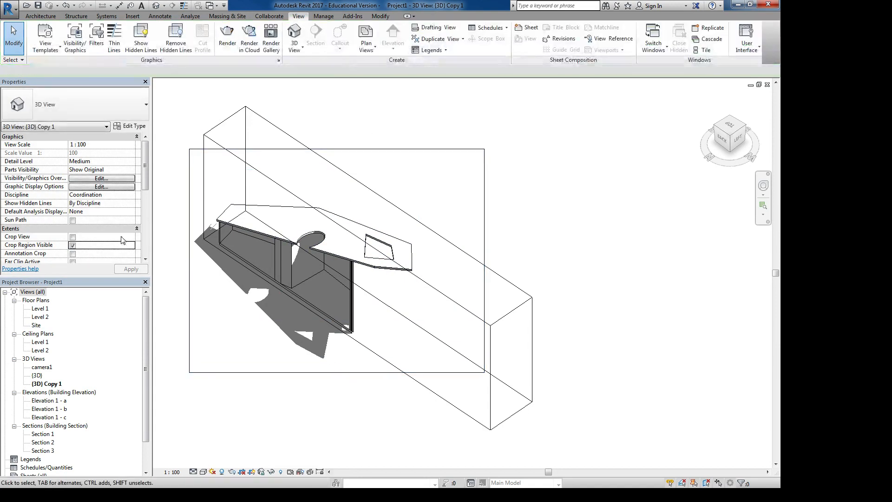
- Disable Crop Region Visible and Section Box in the 3D view's extents properties
scroll(101, 214, down, 4)
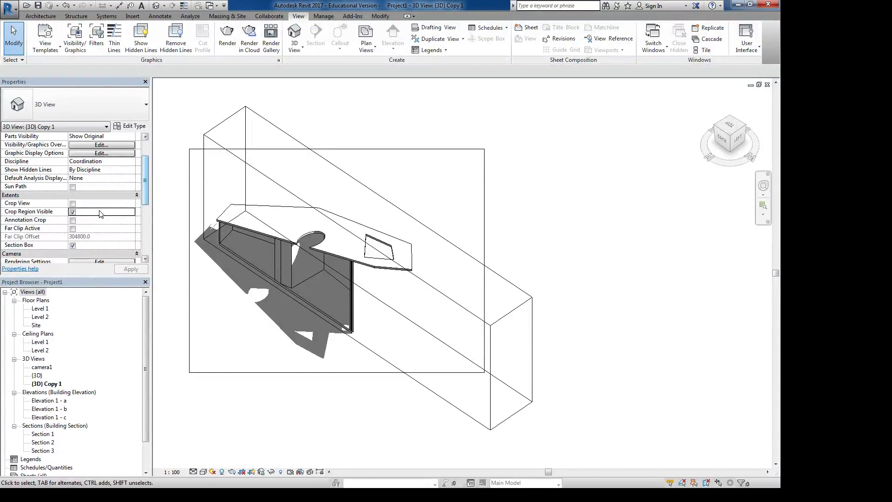
click(73, 212)
click(73, 245)
- Open the 3D view's Visibility/Graphic Overrides and examine the model categories and the override options for Conduit Fittings
drag(146, 189, 146, 224)
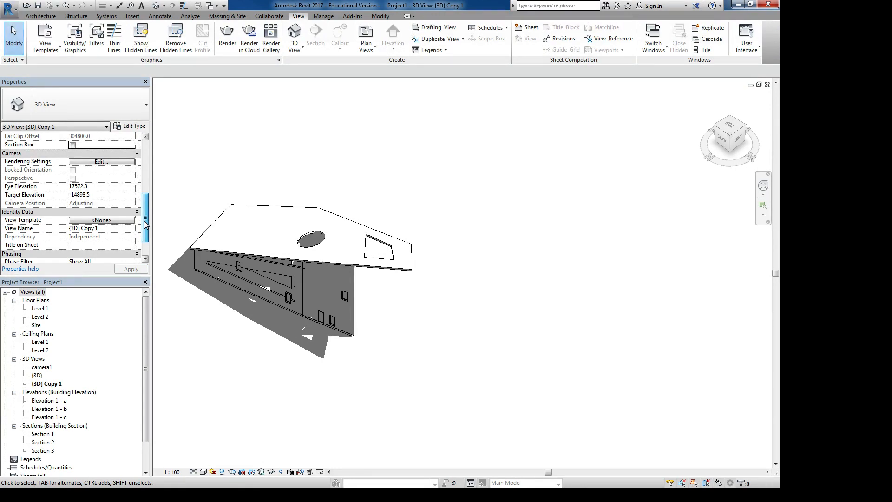
drag(146, 224, 141, 170)
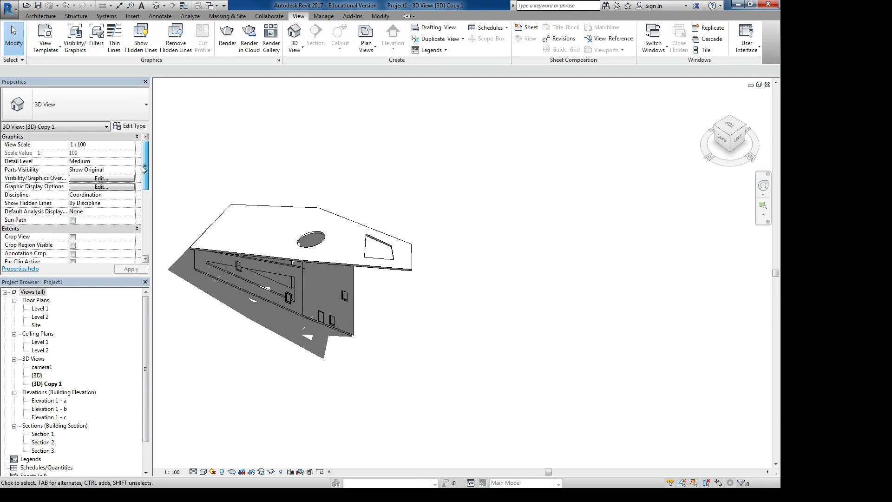
click(78, 179)
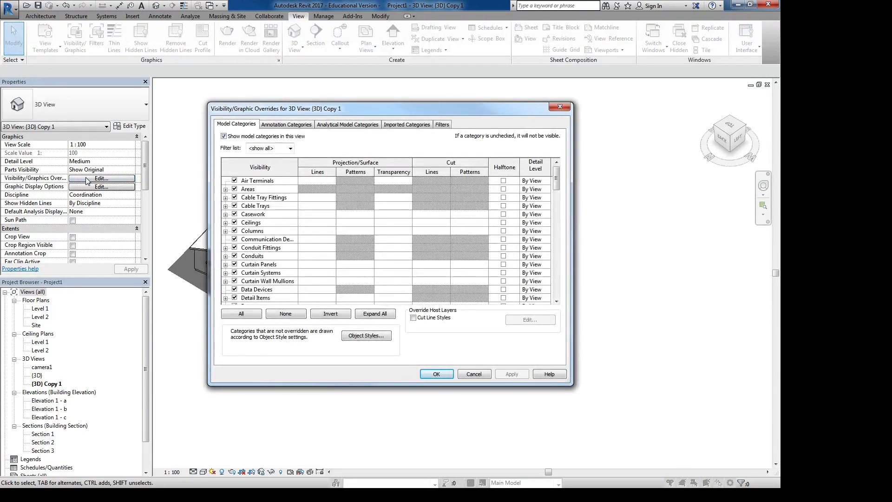
drag(341, 109, 394, 74)
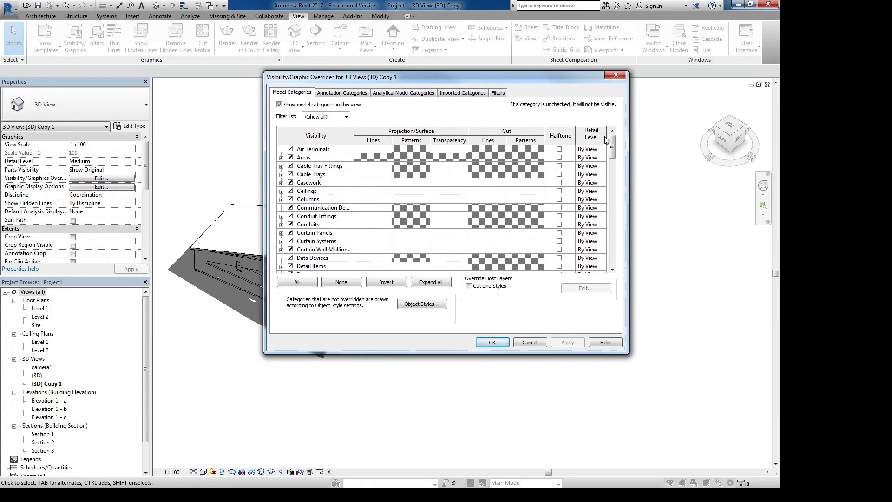
mouse_move(616, 148)
mouse_down()
mouse_move(623, 297)
mouse_move(623, 160)
mouse_up()
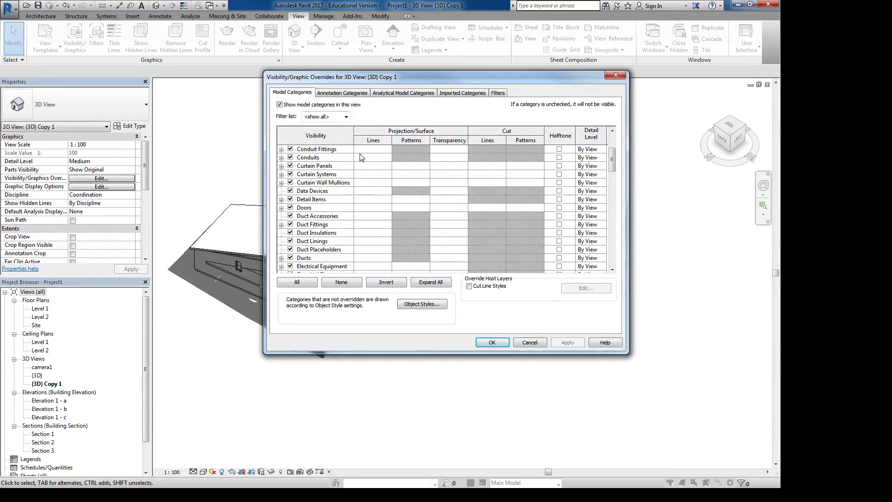
click(410, 157)
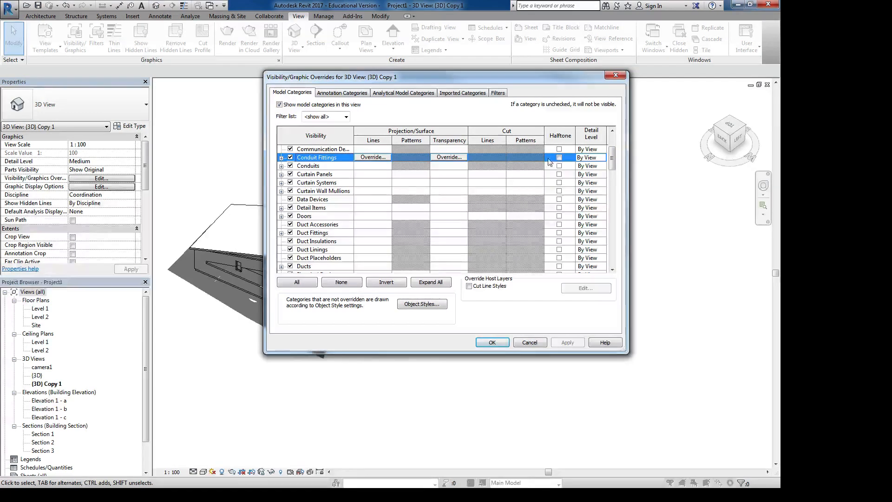
- Hide the Doors category in the 3D view's Visibility/Graphic Overrides and inspect the wall opening up close
scroll(367, 173, down, 3)
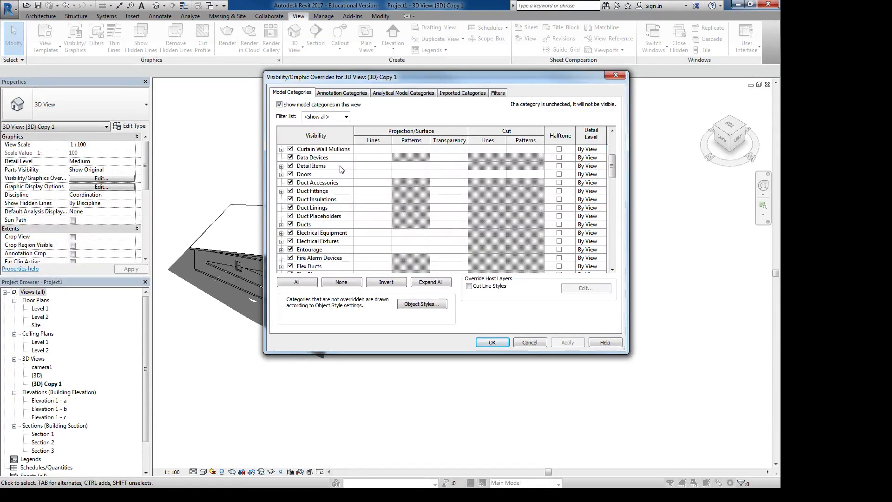
click(291, 174)
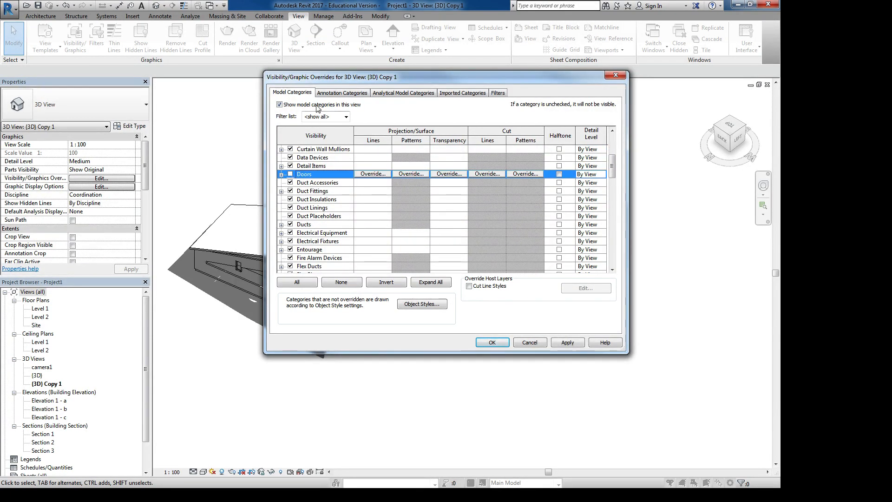
drag(331, 77, 520, 66)
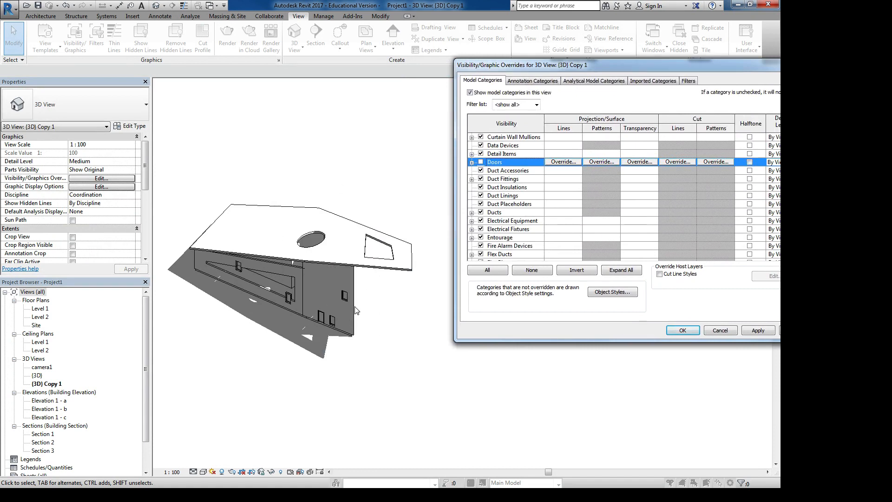
click(758, 330)
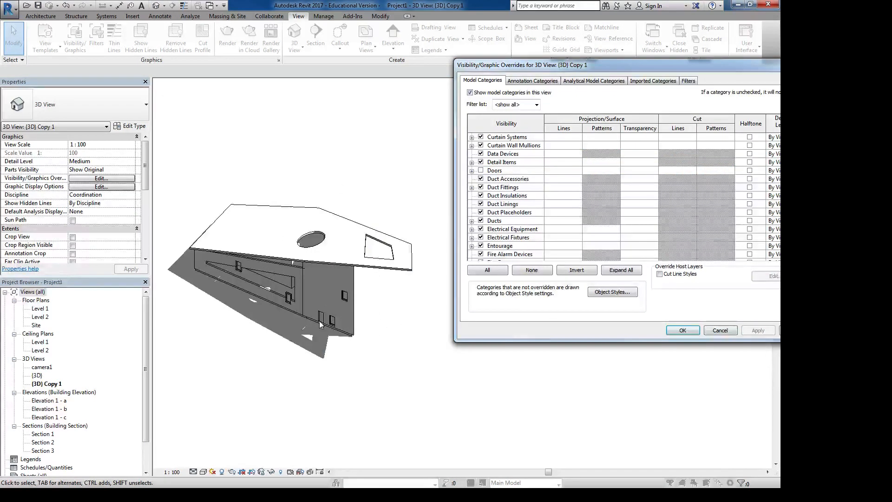
scroll(646, 337, up, 3)
click(668, 331)
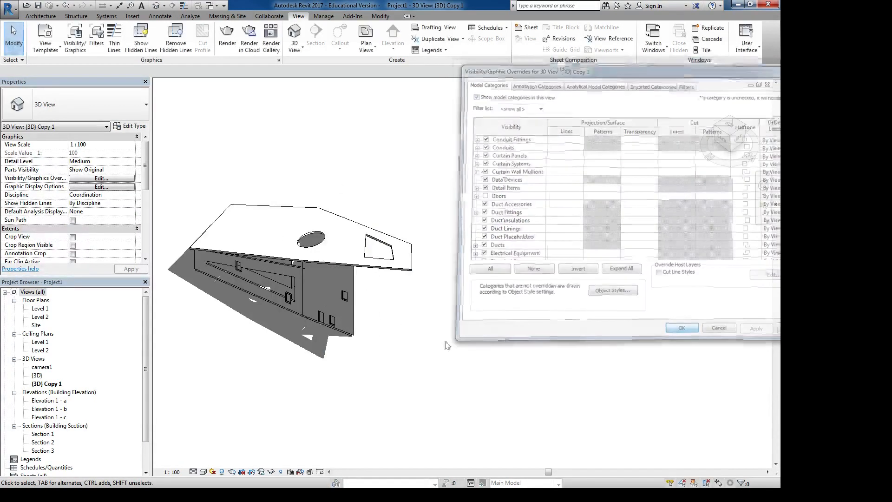
scroll(331, 314, up, 5)
scroll(331, 315, up, 2)
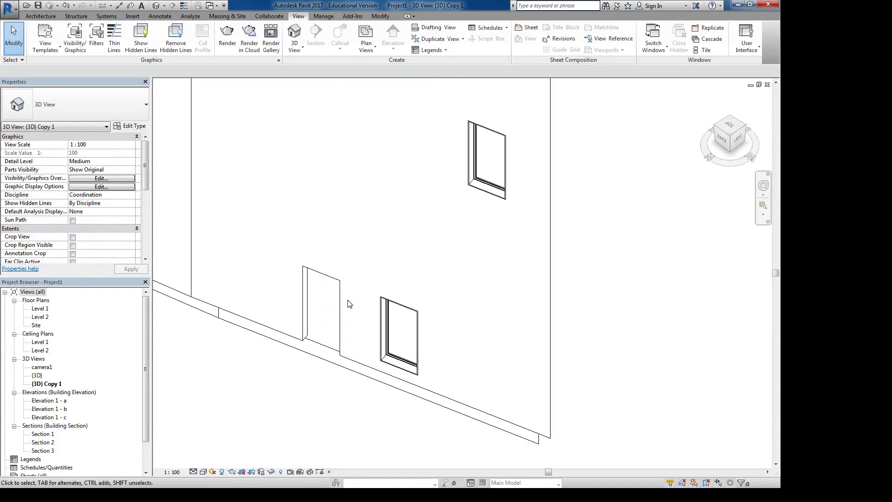
- Make the Doors category visible again in the 3D view's Visibility/Graphic Overrides and apply the change
click(118, 180)
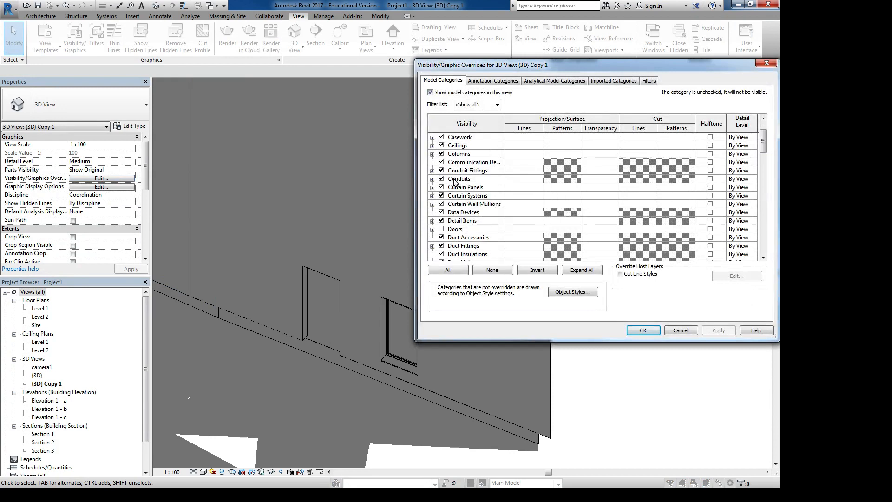
click(441, 229)
click(717, 331)
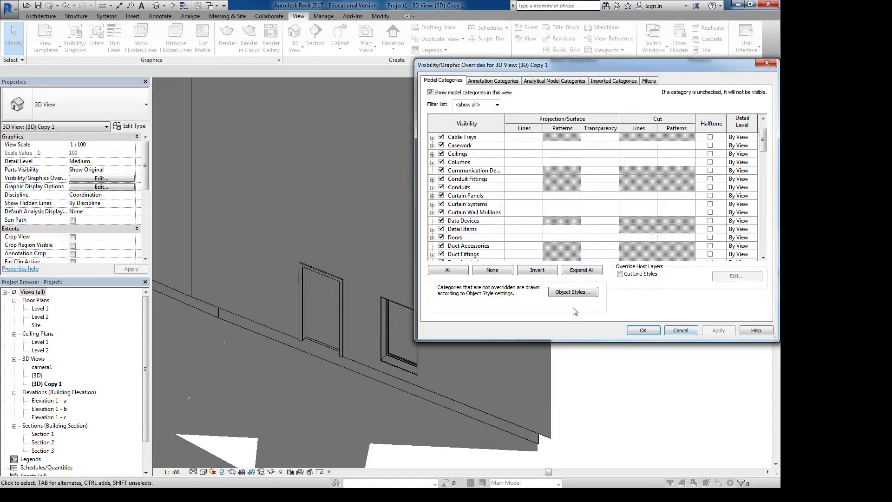
- Turn on visibility of the Mass category, apply it and close the Visibility/Graphic Overrides
scroll(493, 221, down, 1)
scroll(493, 222, down, 5)
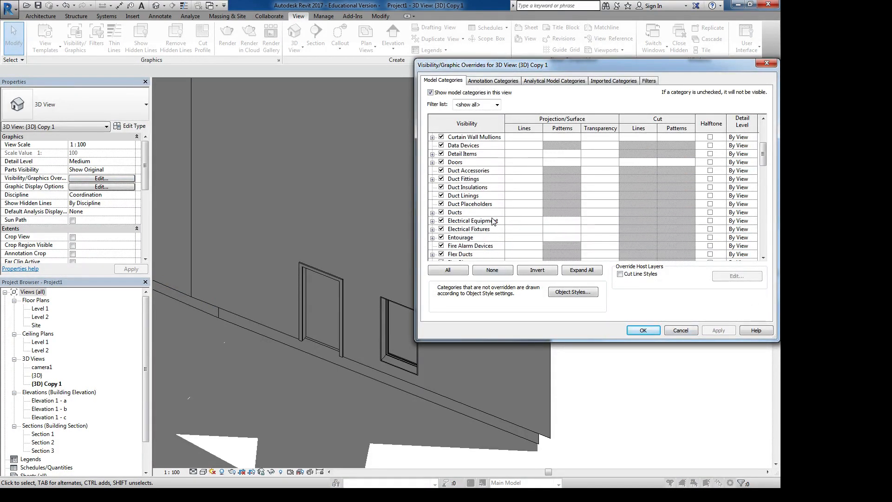
scroll(494, 221, down, 3)
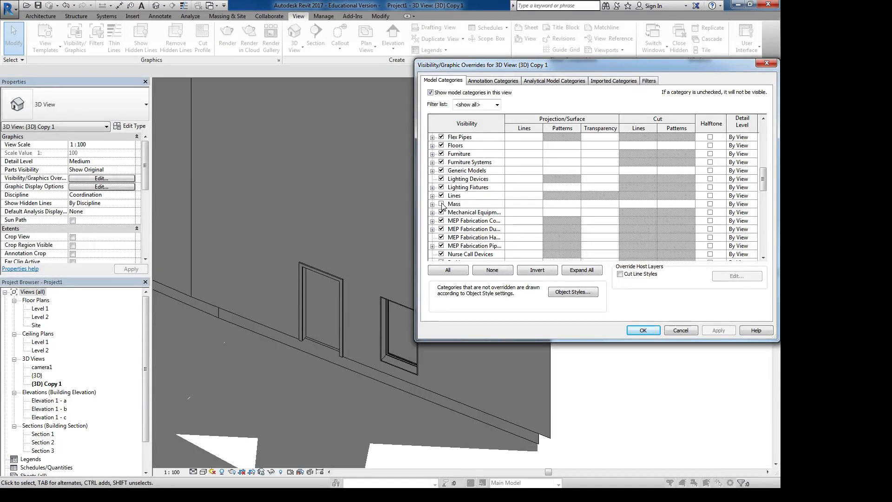
click(441, 204)
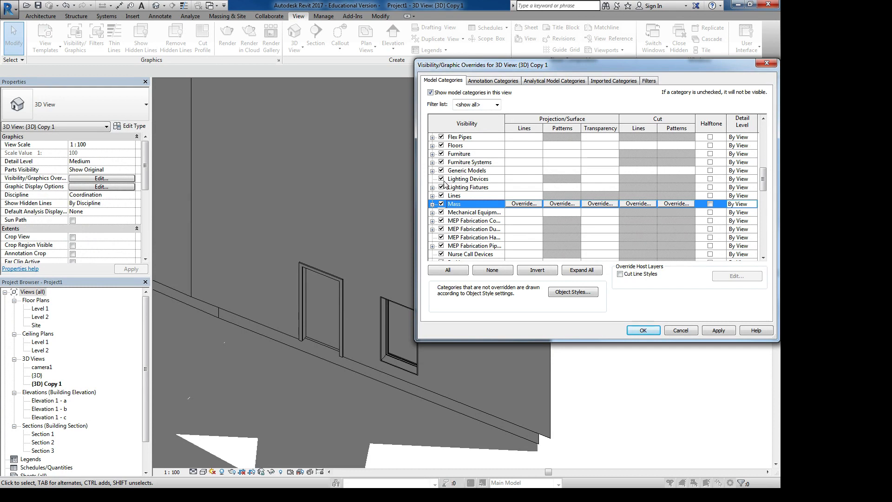
click(719, 330)
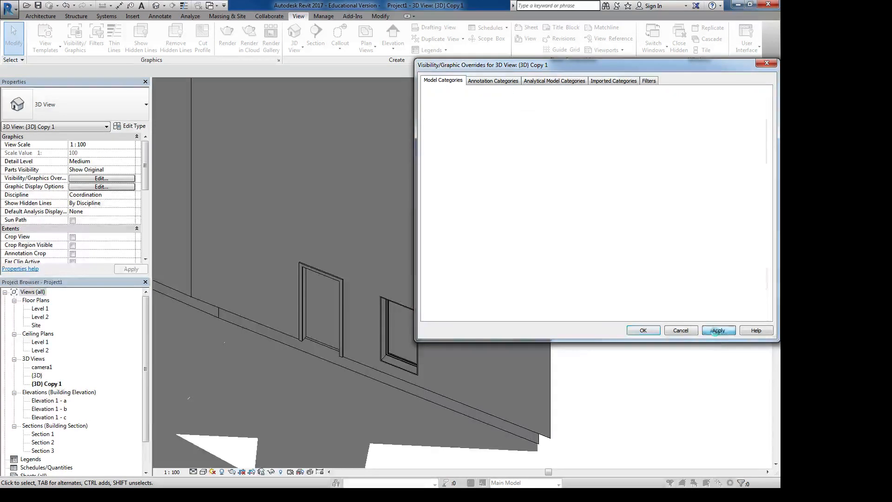
click(644, 331)
scroll(541, 273, down, 6)
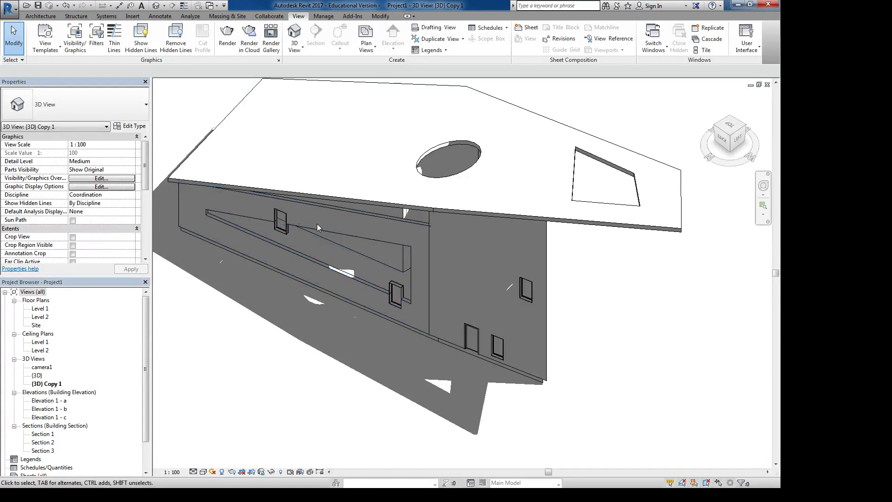
middle_drag(324, 230, 372, 243)
scroll(372, 243, up, 1)
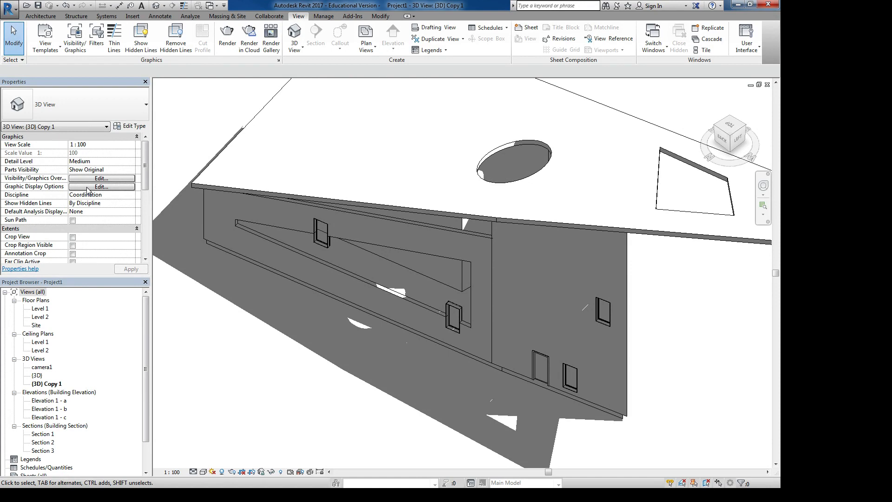
click(88, 187)
drag(351, 140, 529, 124)
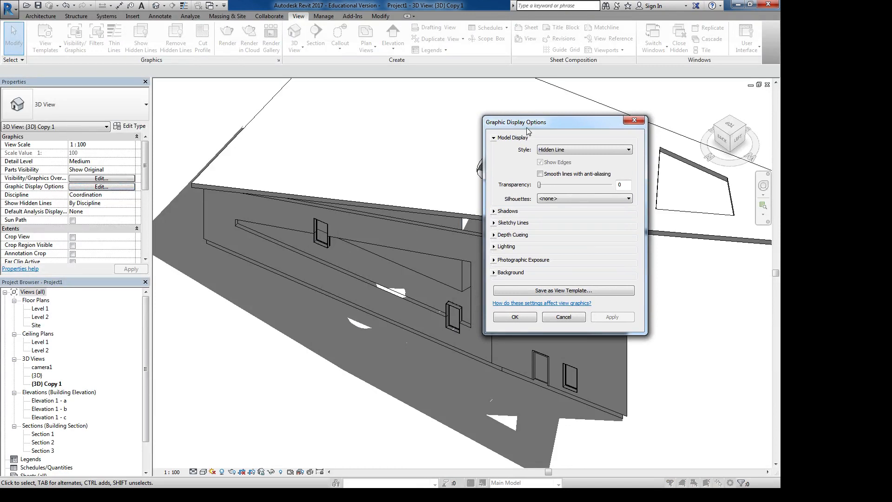
drag(529, 125, 567, 125)
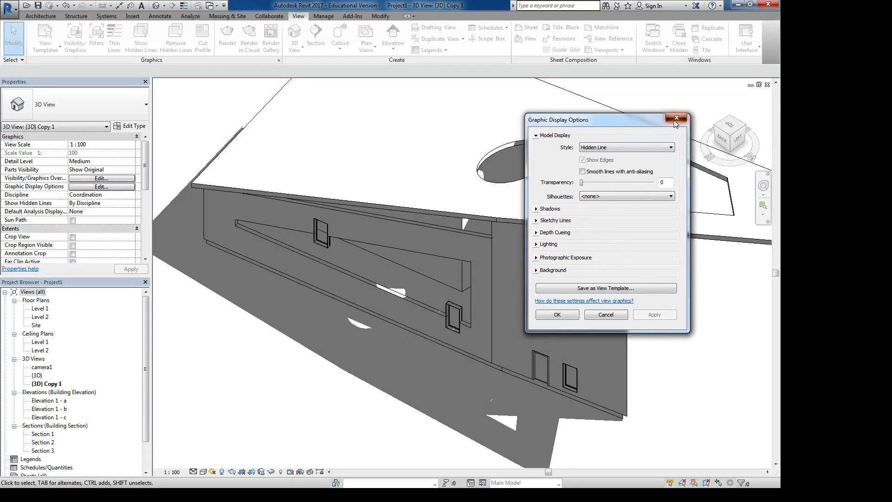
click(671, 120)
- Reorient the 3D view to show the whole building with its shadow, and open its Graphic Display Options beside the model
middle_drag(607, 188, 559, 207)
scroll(572, 232, down, 3)
shift+middle_drag(589, 255, 423, 213)
scroll(509, 207, up, 1)
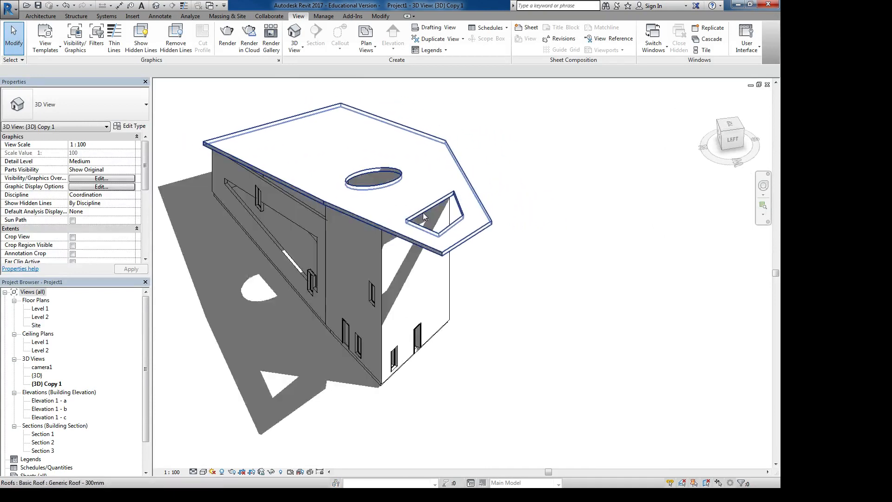
click(107, 186)
drag(562, 125, 561, 108)
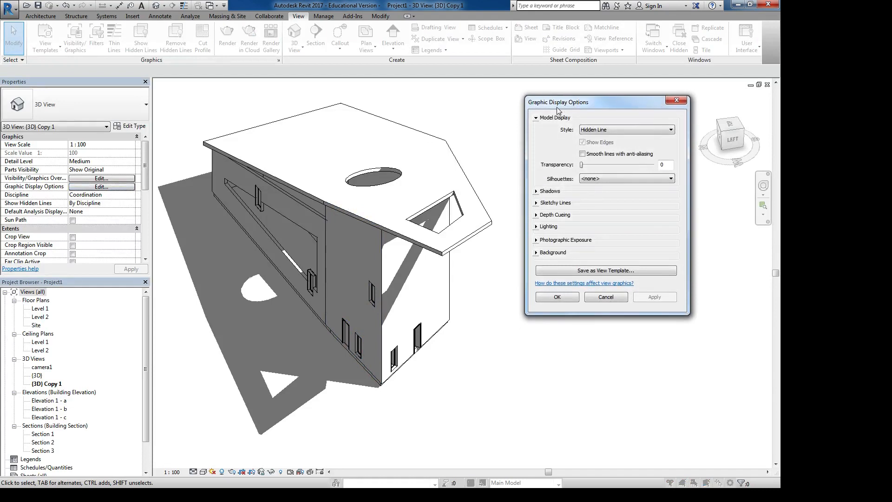
- Try the Shaded and Realistic model display styles on the 3D view, applying each one
click(614, 130)
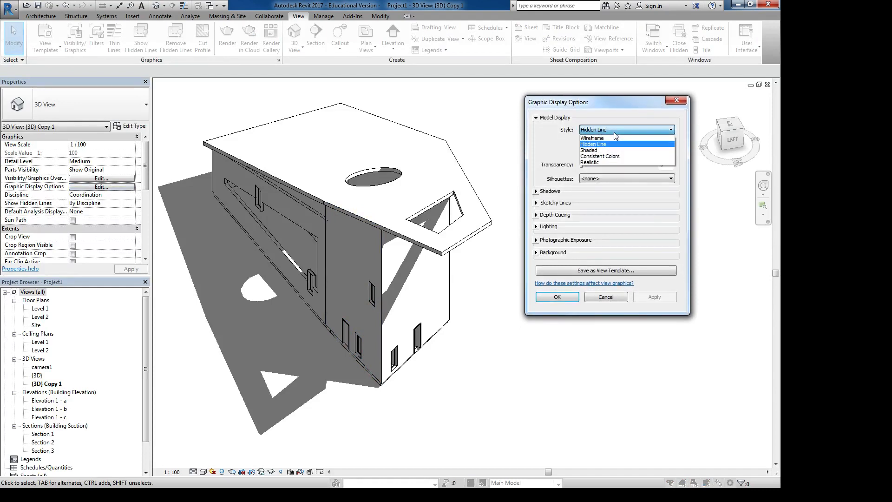
click(597, 151)
click(654, 296)
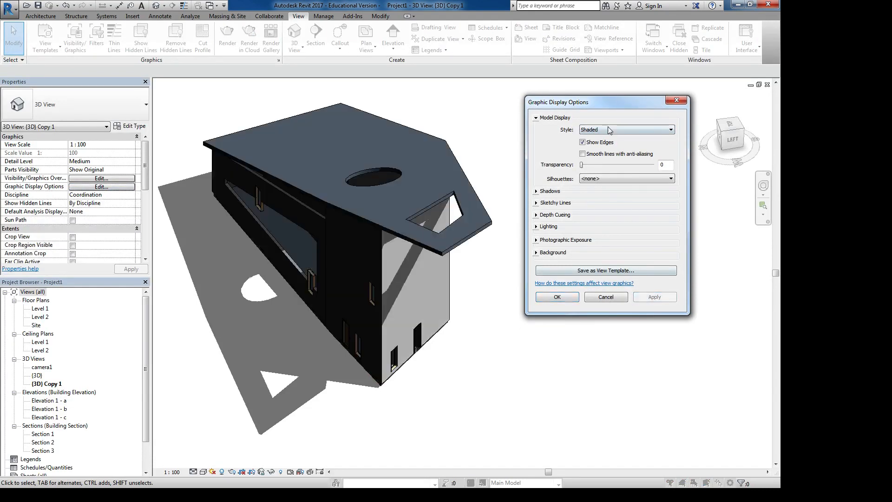
click(604, 130)
click(590, 162)
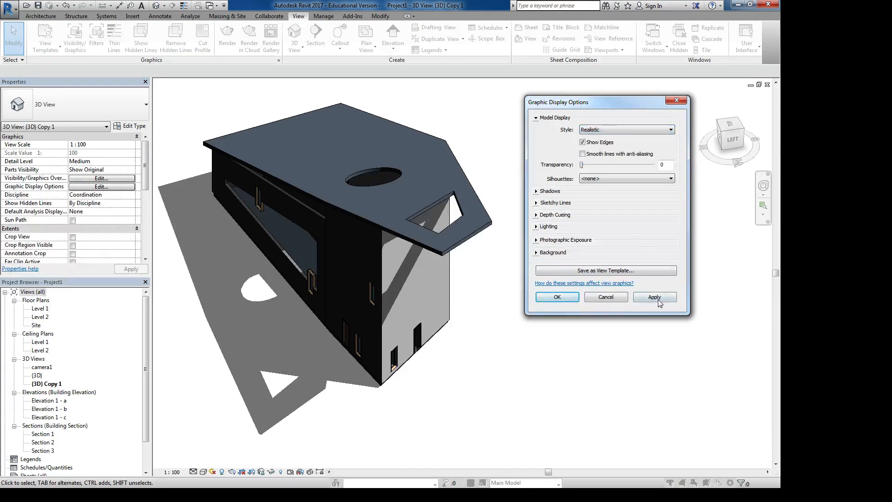
click(659, 301)
- Set the model display style to Hidden Line and turn on smooth lines with anti-aliasing, applying both settings
click(613, 130)
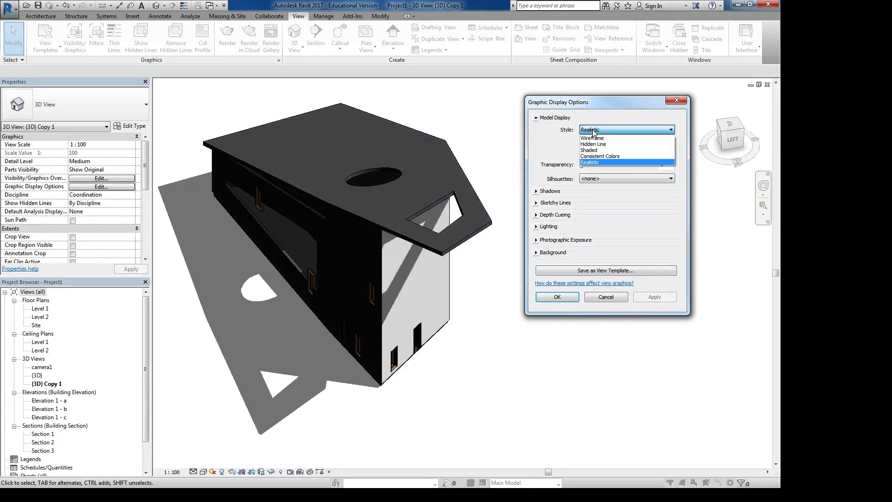
click(594, 144)
click(655, 297)
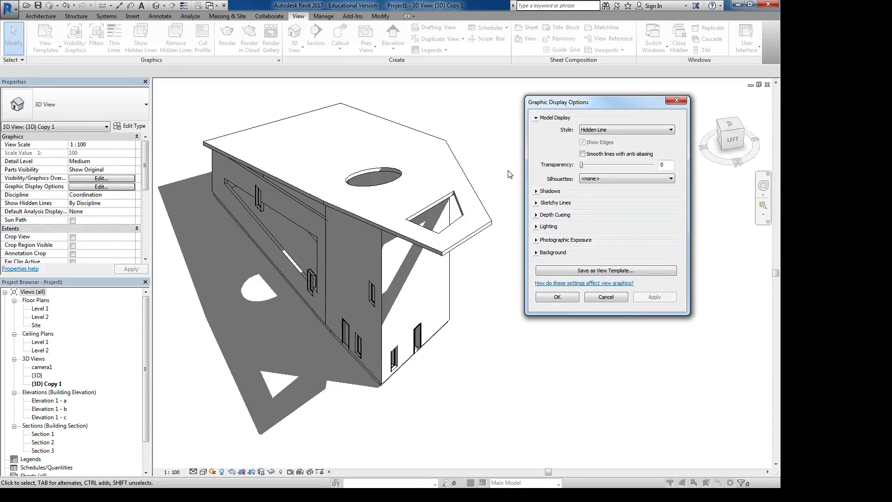
click(582, 154)
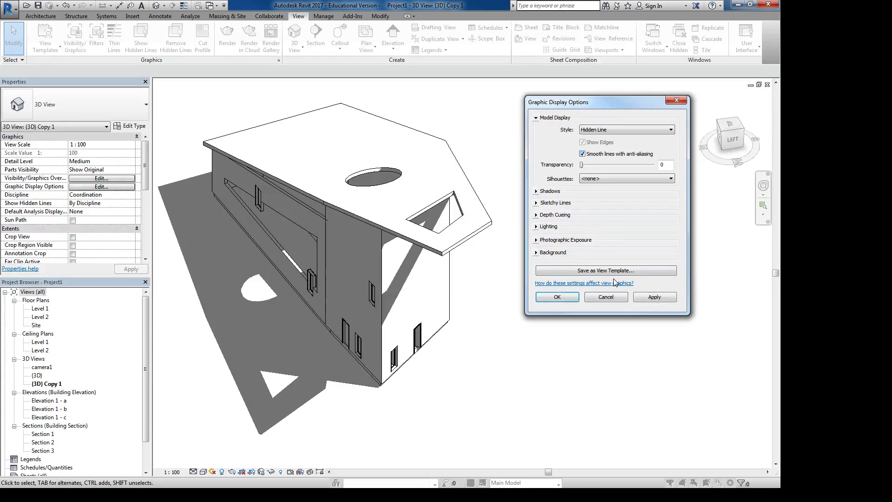
click(645, 298)
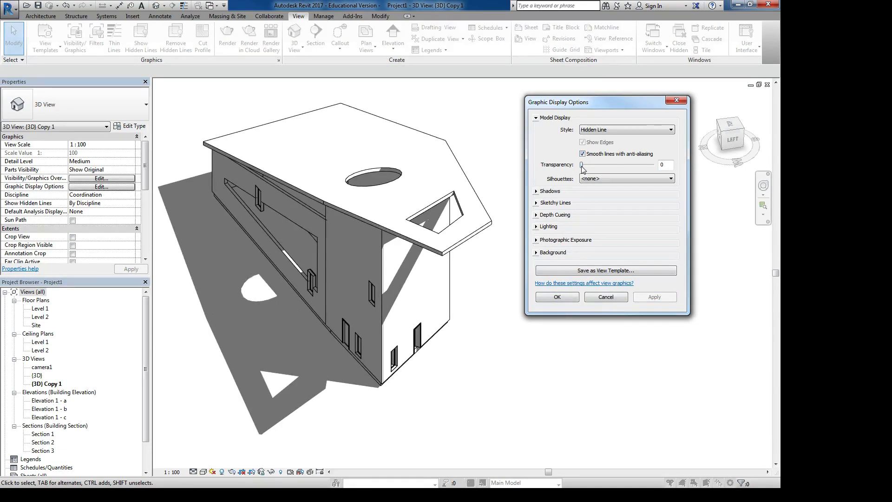
- Try a model transparency of 25 and return it to 0
drag(582, 166, 600, 170)
click(642, 297)
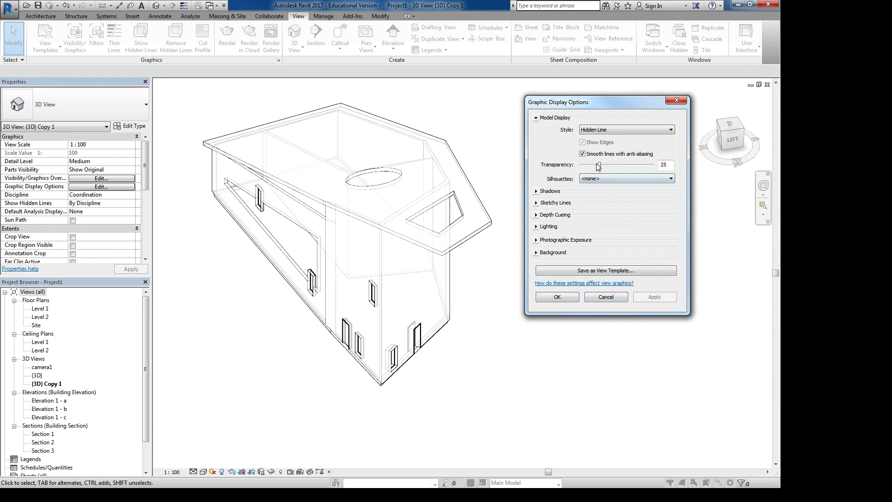
drag(600, 166, 572, 166)
click(650, 297)
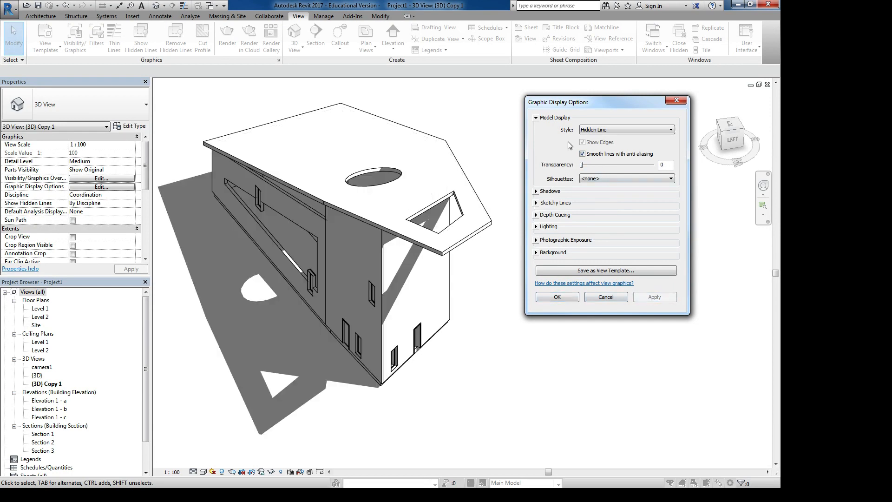
- Enable Show Ambient Shadows in the Shadows options, switching Cast Shadows off and back on to compare the effects
click(536, 118)
click(537, 129)
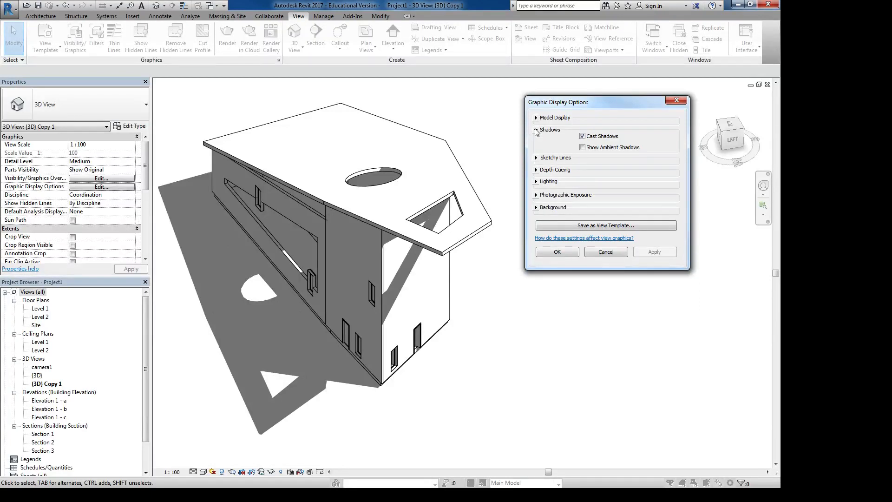
click(583, 136)
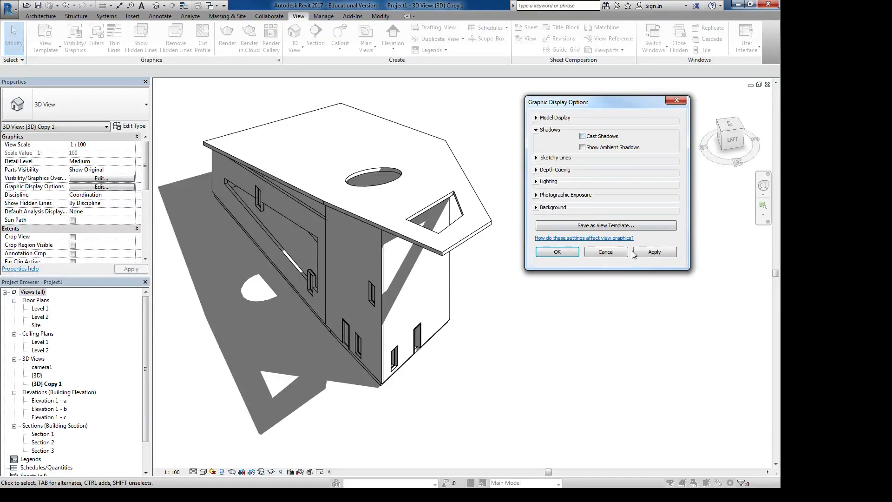
click(654, 256)
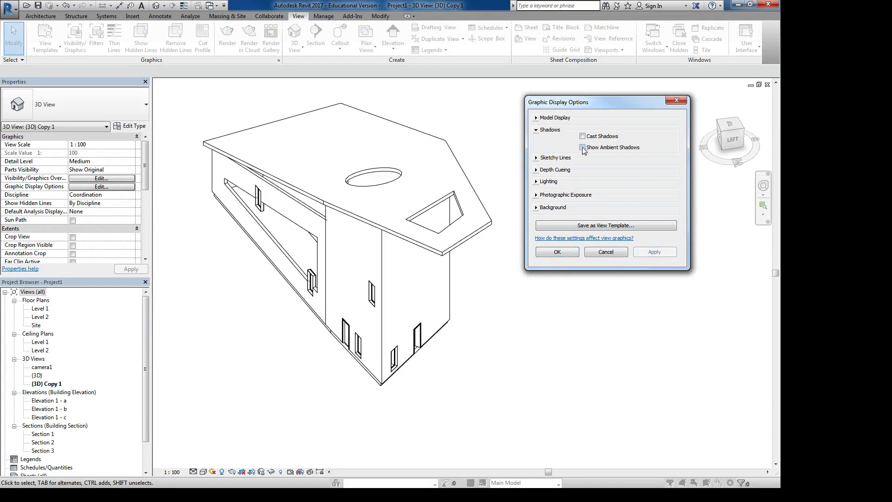
click(583, 147)
click(654, 255)
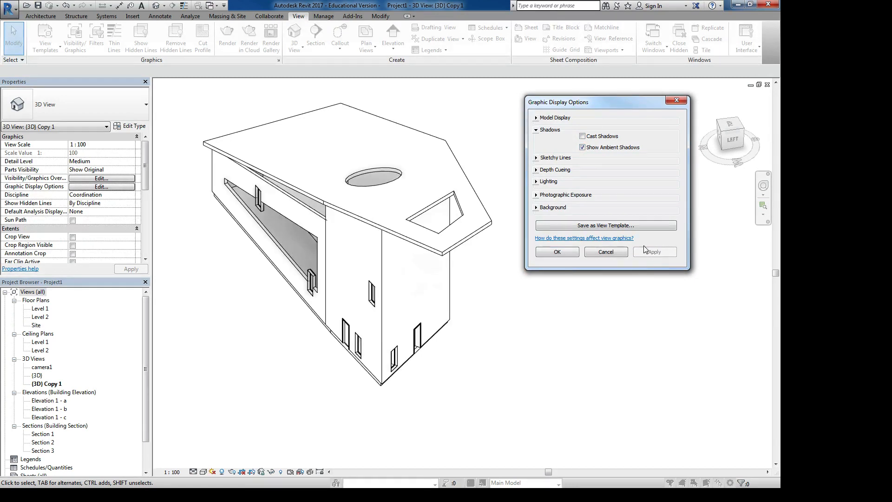
click(582, 136)
click(655, 254)
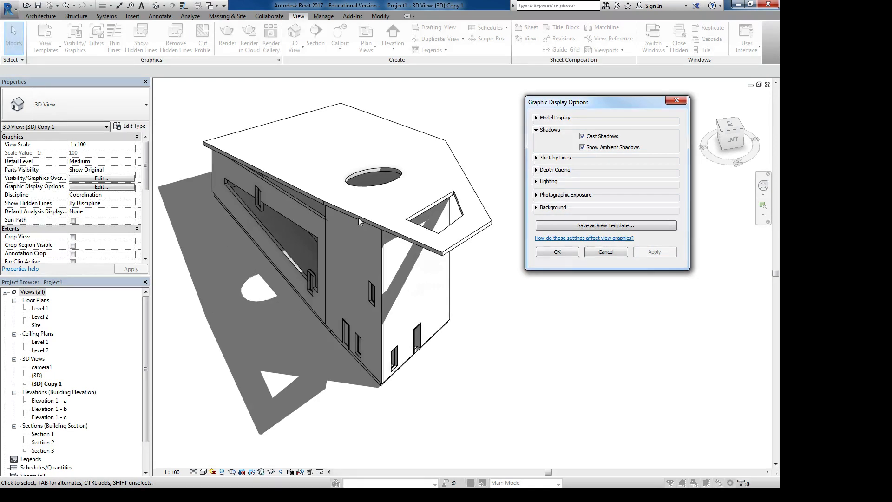
- Enable Sketchy Lines with Jitter 4 and Extension 4 and apply them to the view
click(537, 130)
click(536, 141)
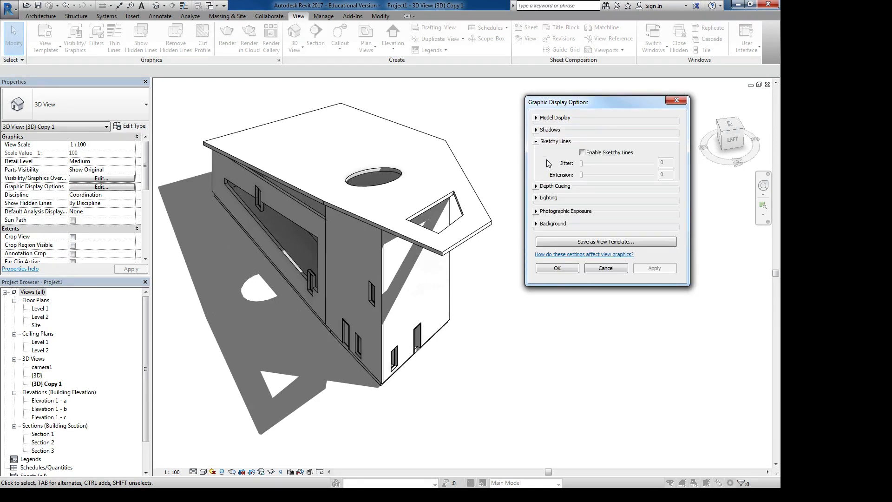
click(582, 152)
mouse_move(581, 163)
mouse_down()
mouse_move(610, 163)
mouse_move(610, 175)
mouse_up()
click(650, 268)
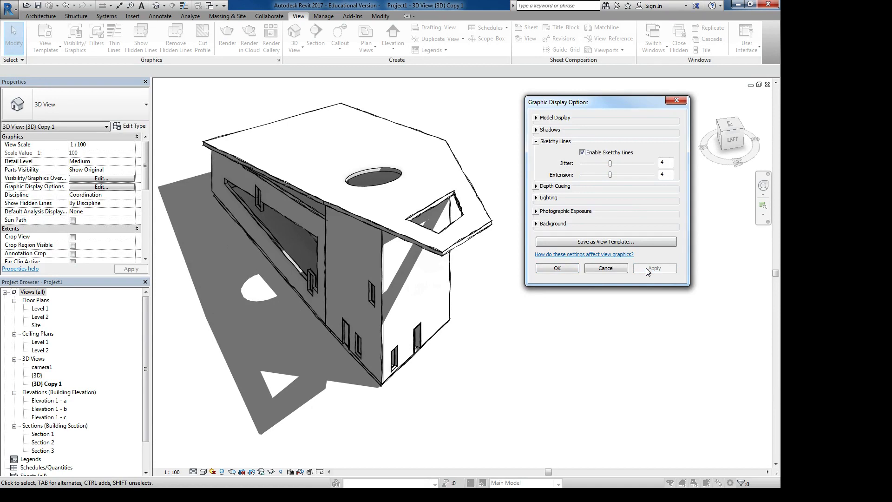
- Change the sketchy lines to Jitter 2 and Extension 6 and apply the settings
drag(610, 176, 596, 164)
click(655, 269)
click(652, 270)
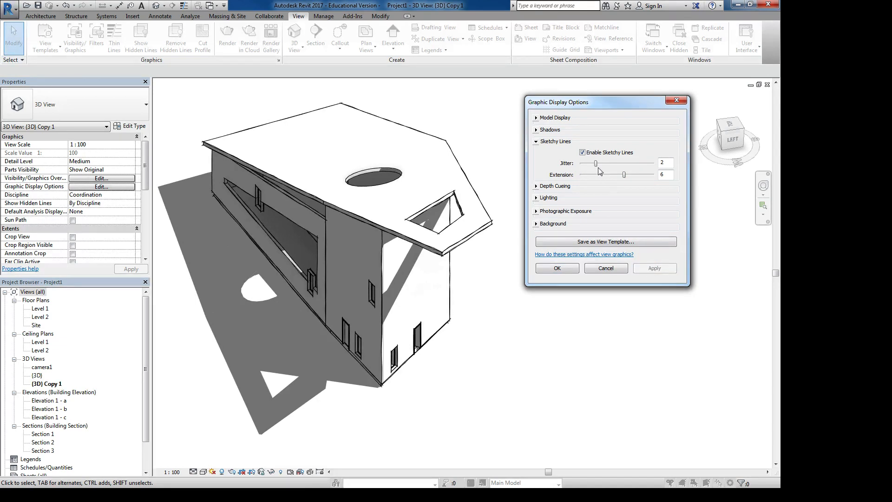
- Disable Sketchy Lines, apply the change to the view and review the Depth Cueing options
click(582, 153)
click(654, 269)
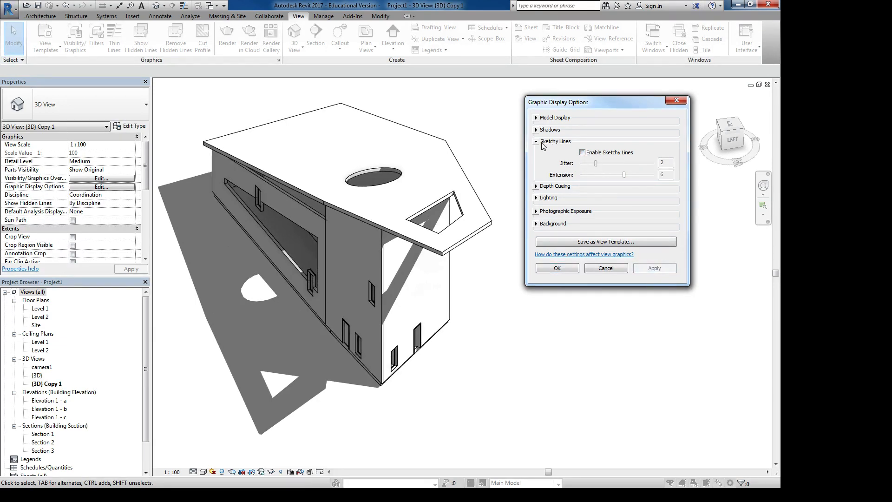
click(538, 141)
click(536, 154)
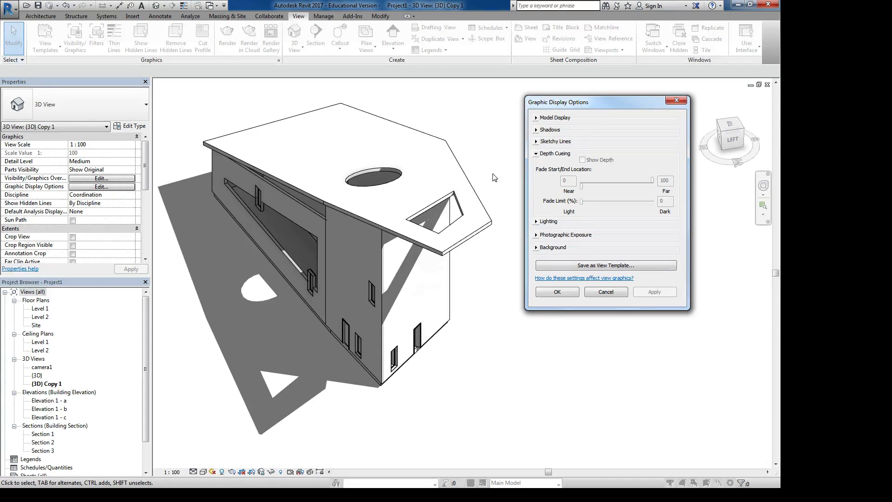
click(539, 154)
- Set the Shadows intensity in the Lighting options to 41 and apply it to the view
click(538, 165)
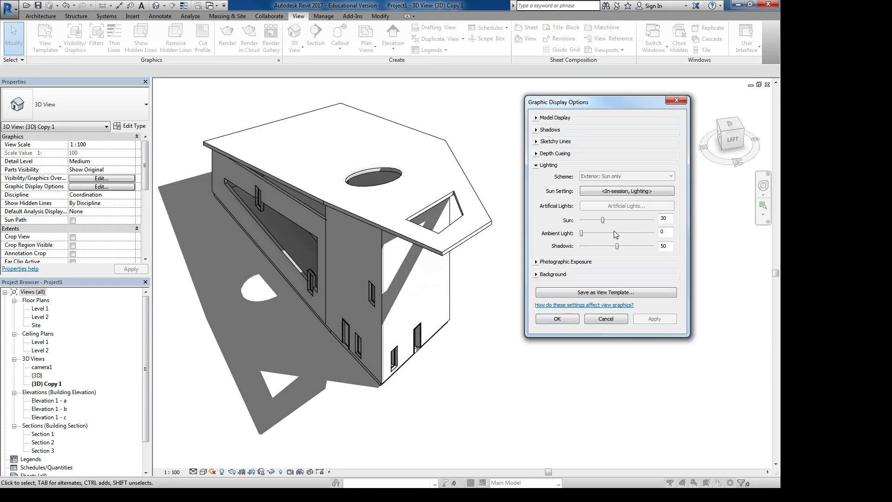
mouse_move(617, 246)
mouse_down()
mouse_move(639, 246)
mouse_move(610, 246)
mouse_up()
click(651, 318)
click(660, 320)
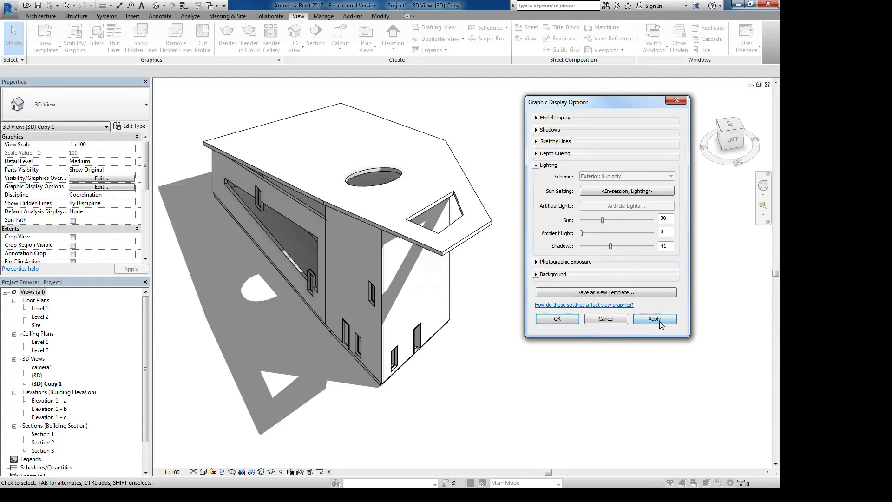
- Set the sun setting to a Still solar study, accept the project location in Calgary and apply it
click(595, 194)
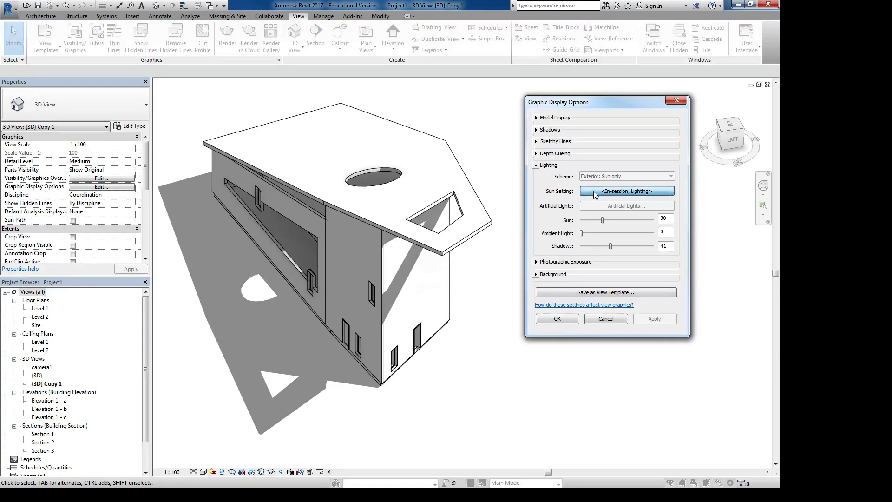
drag(547, 133, 545, 103)
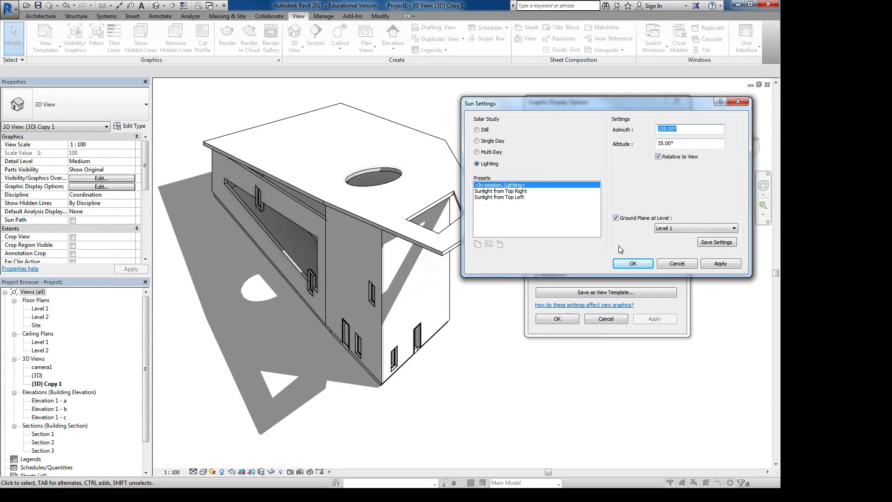
click(477, 130)
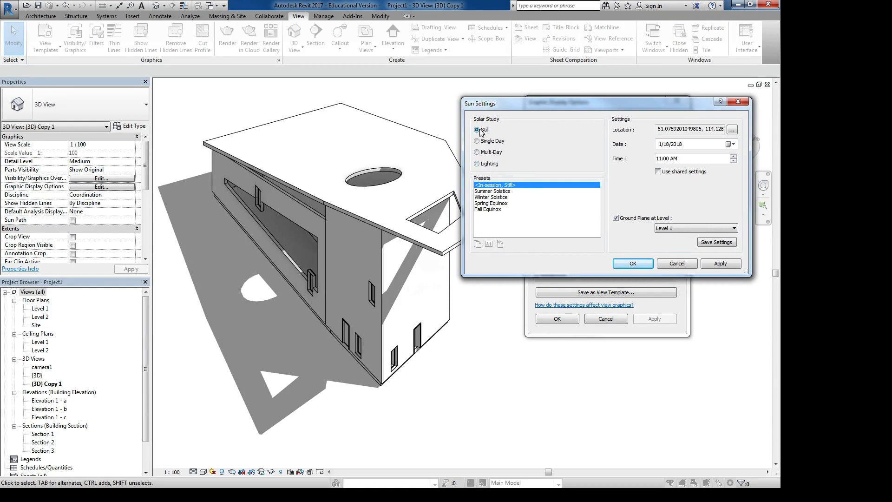
click(731, 130)
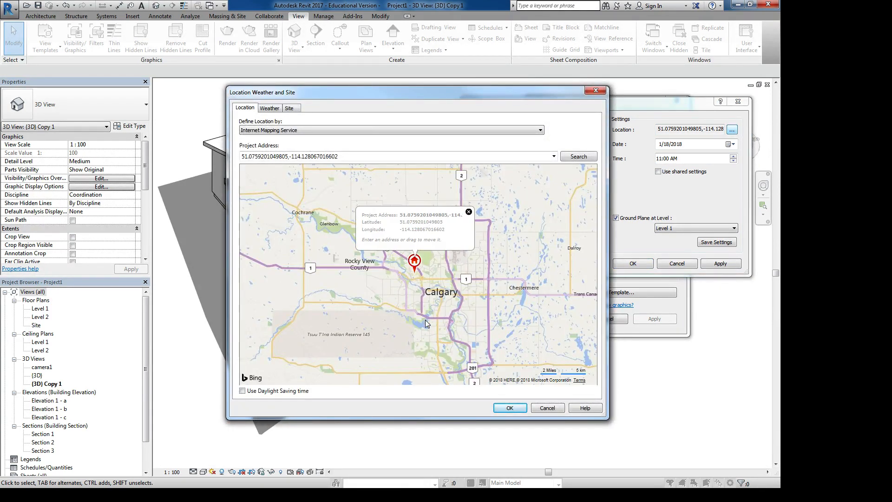
click(518, 409)
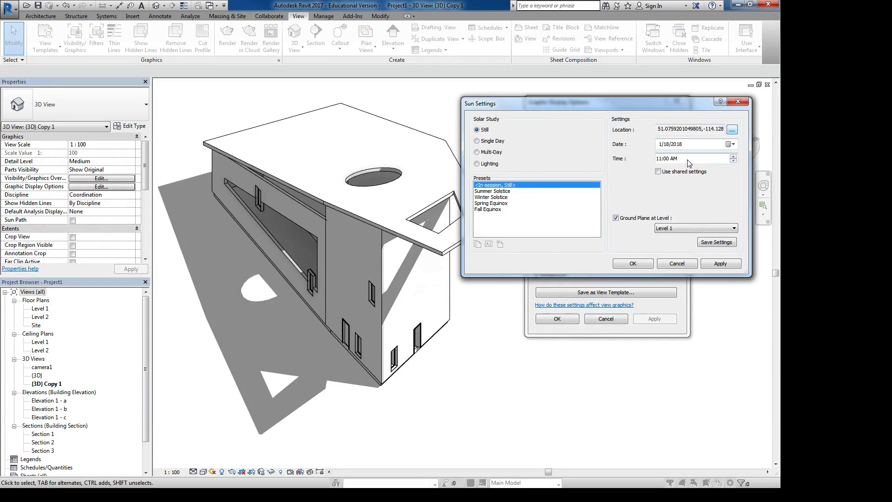
click(713, 266)
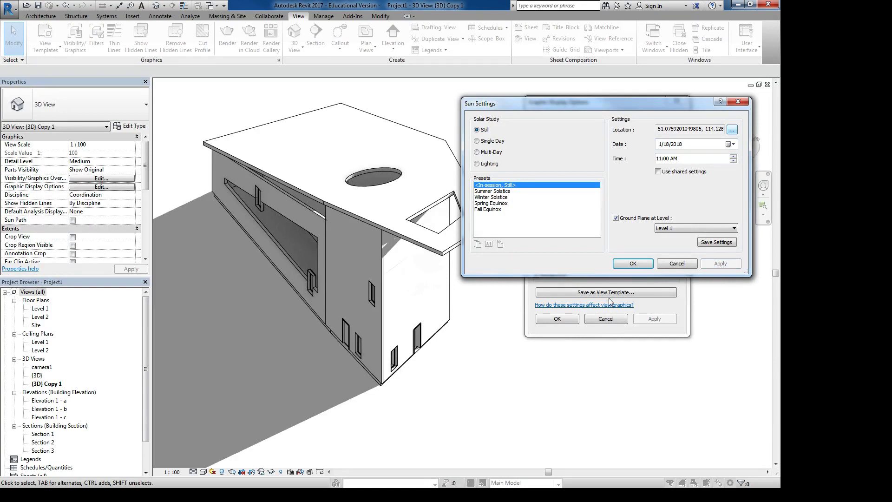
- Set the Still solar study's time to 2:00 PM and apply it
click(674, 159)
click(660, 159)
click(733, 157)
click(733, 157)
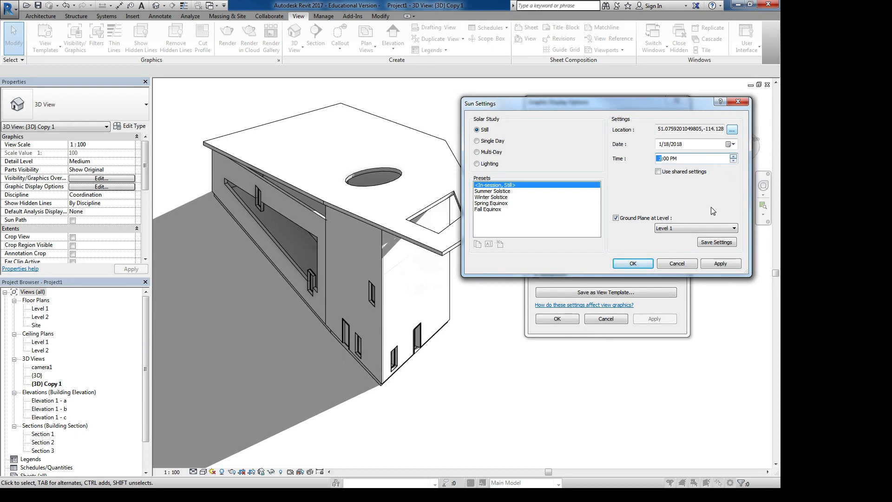
click(721, 264)
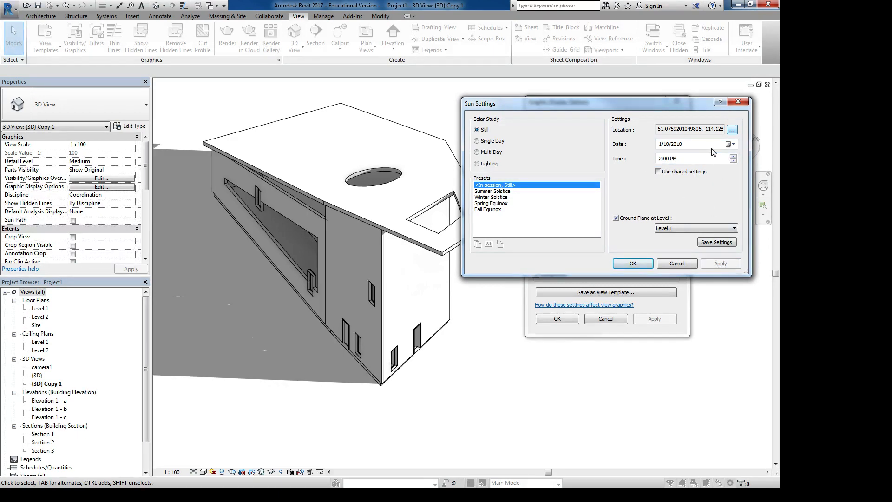
- Set the Still solar study's date to 5/15/2018 and apply it
click(732, 144)
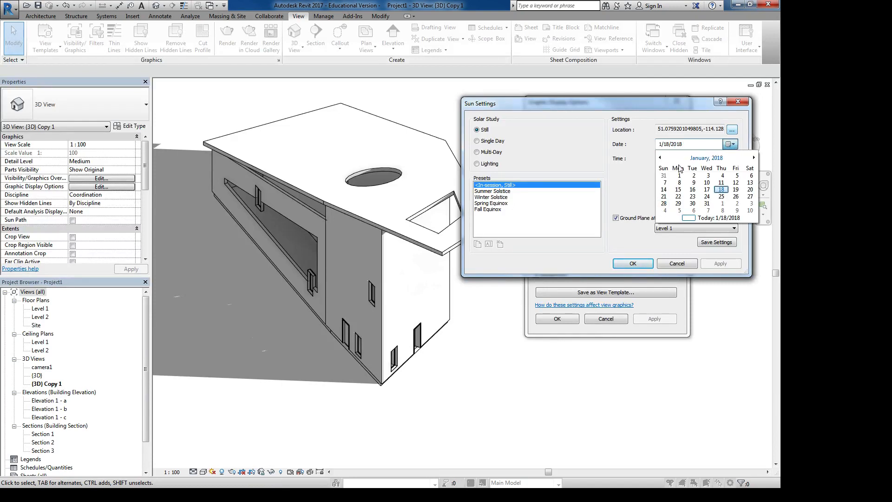
click(662, 156)
click(662, 157)
click(662, 156)
click(662, 157)
click(662, 156)
click(662, 157)
click(662, 157)
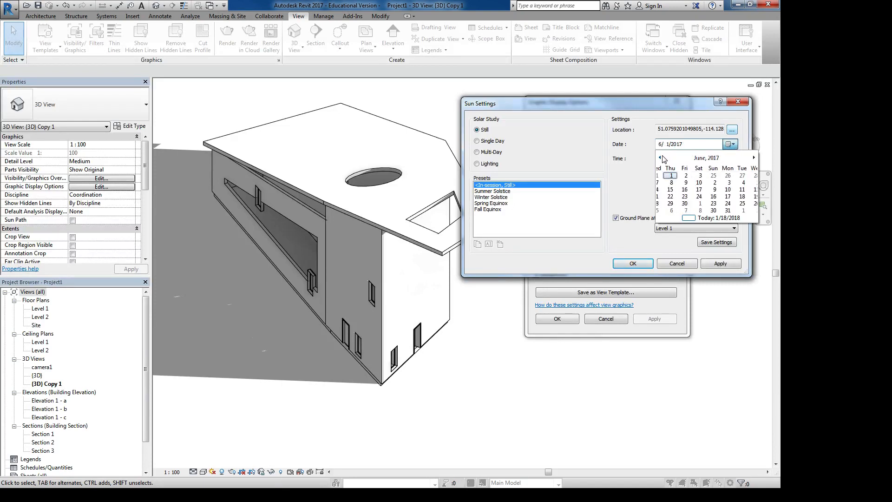
click(660, 157)
click(660, 157)
click(660, 158)
click(660, 157)
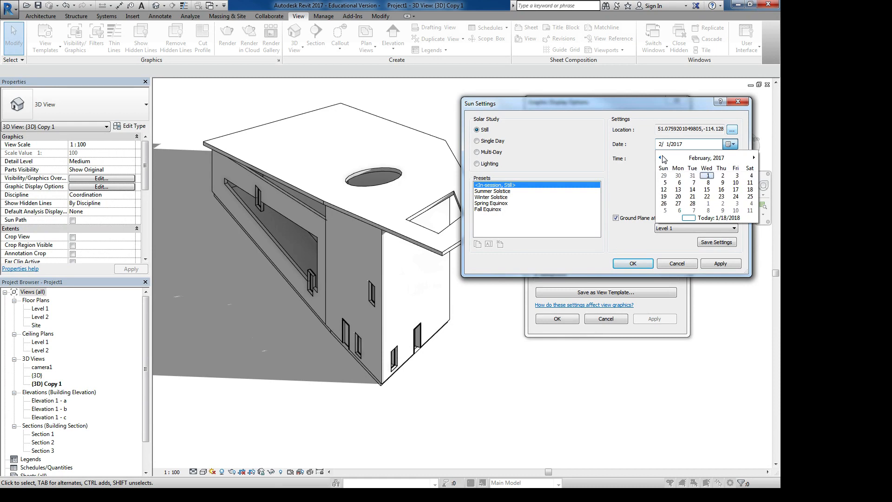
click(714, 158)
click(754, 158)
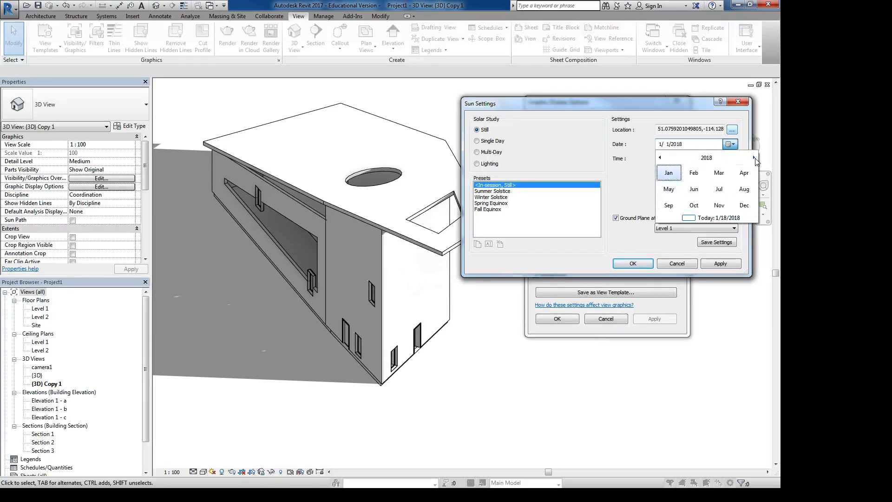
click(670, 190)
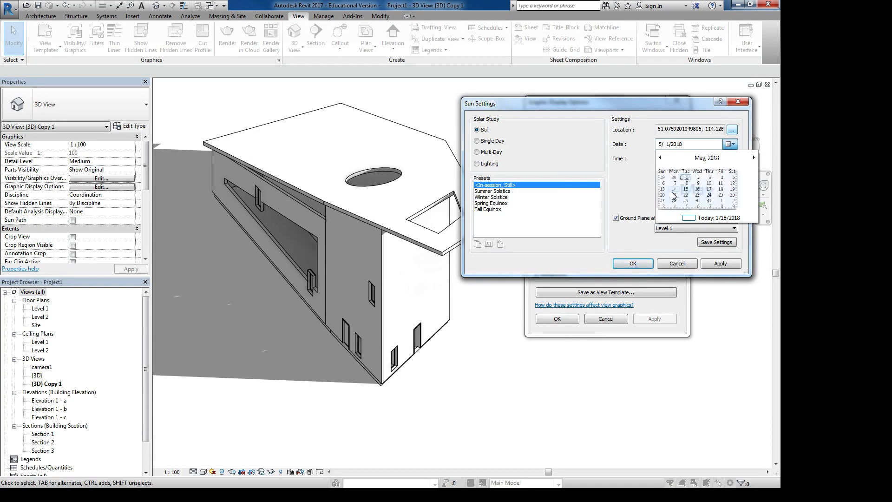
click(699, 192)
click(718, 264)
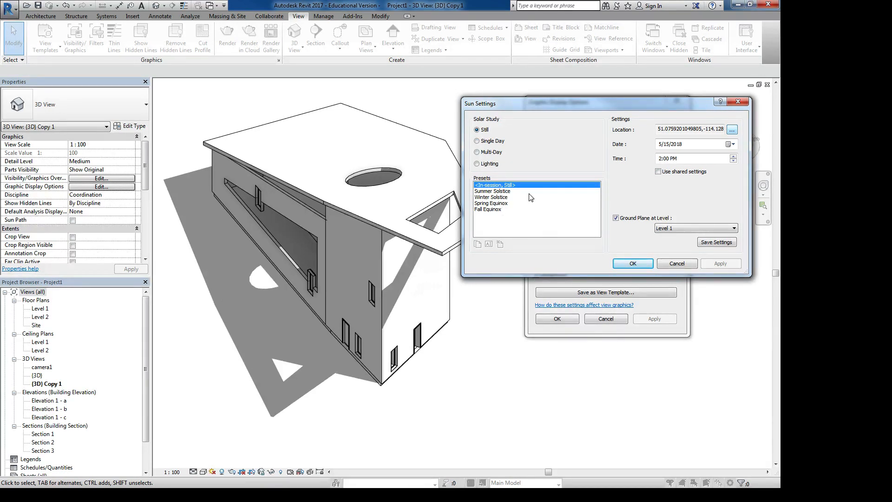
- Examine the Single Day and Multi-Day solar study options and return to Still
click(477, 141)
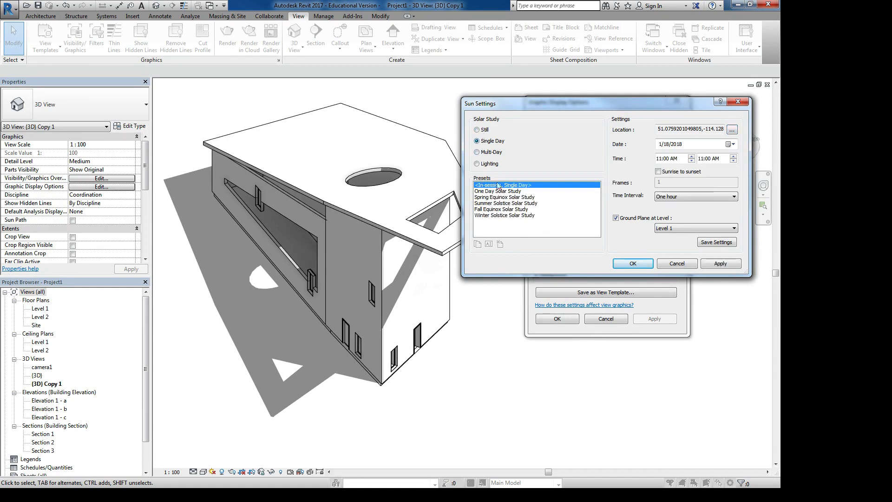
click(490, 152)
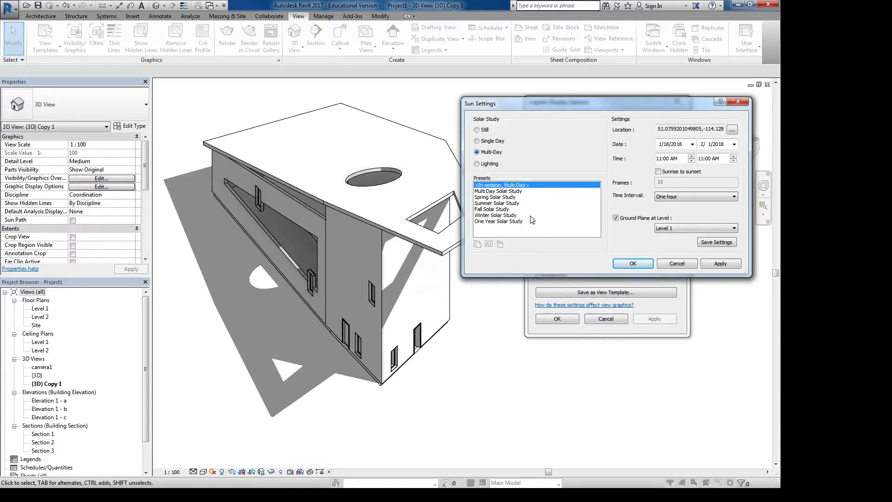
click(487, 132)
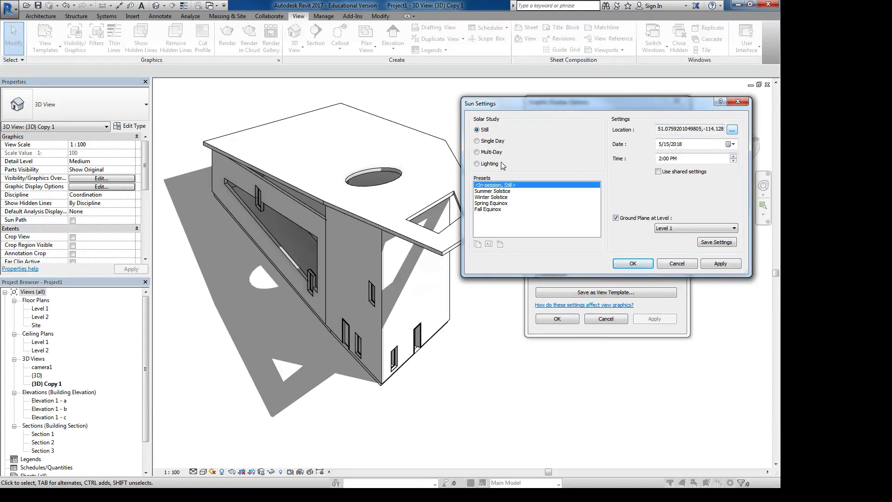
- Switch to a Multi-Day solar study, choose the One Year Solar Study preset and apply it
click(494, 141)
click(490, 153)
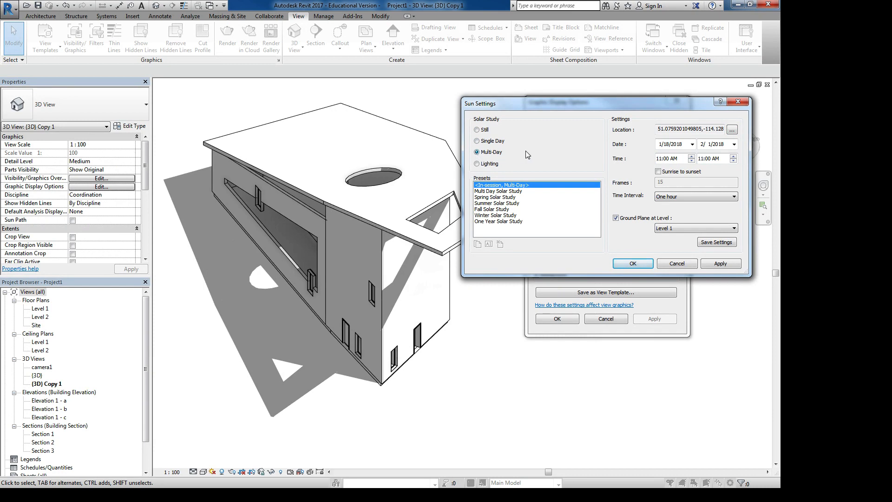
click(488, 222)
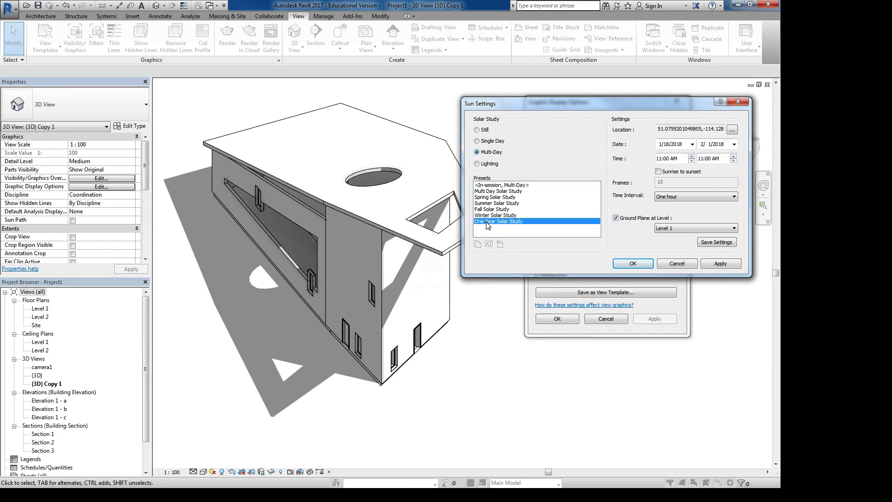
click(719, 263)
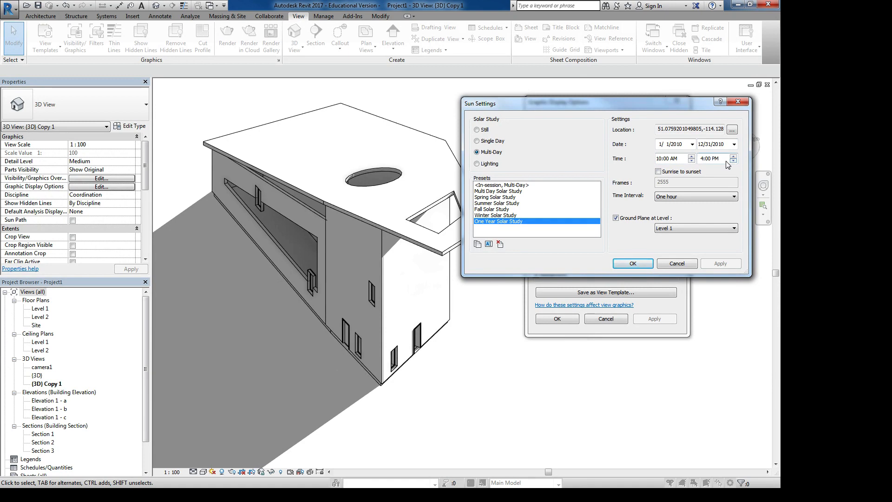
- Enable Sunrise to sunset for the One Year Solar Study, apply it and accept the sun and graphic display settings
click(658, 172)
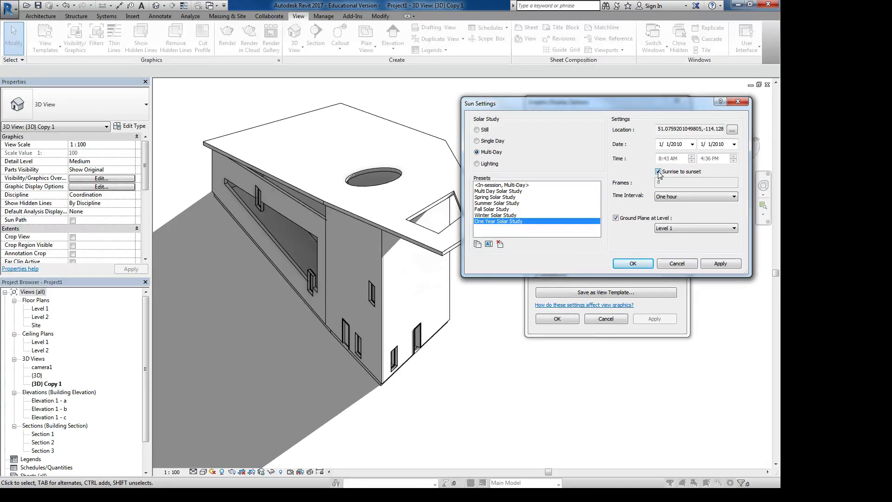
click(720, 264)
click(633, 263)
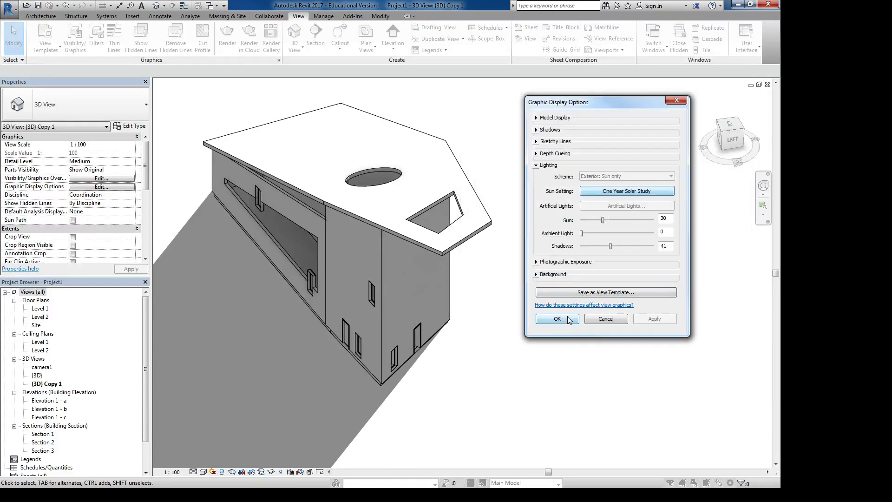
click(557, 319)
- Start the solar study preview for the 3D view and play the shadow animation
scroll(409, 232, down, 3)
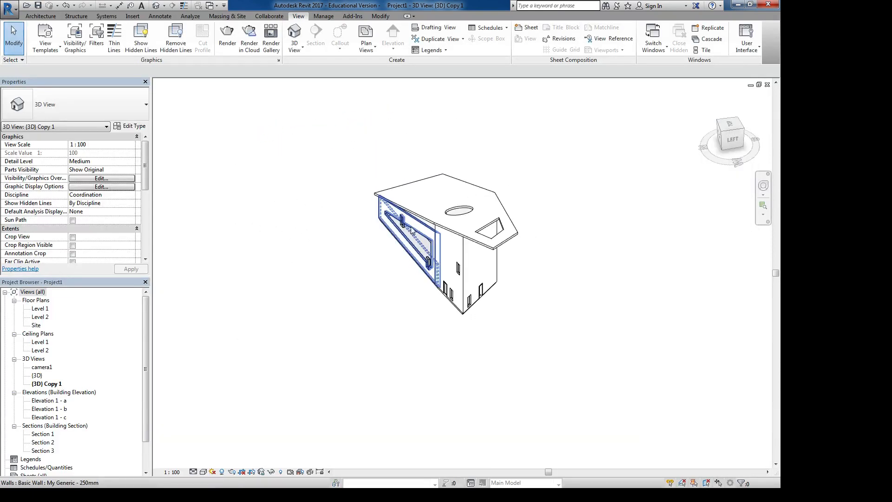
scroll(458, 269, up, 3)
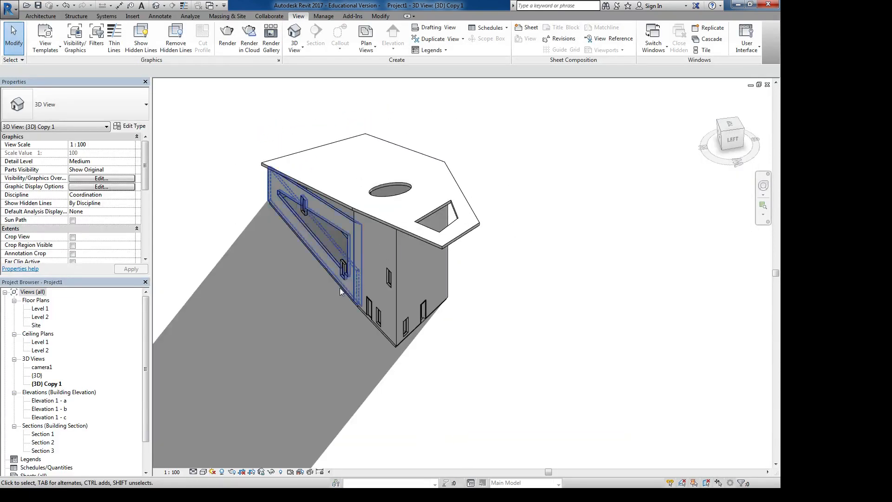
mouse_move(339, 288)
middle_down()
mouse_move(328, 275)
mouse_move(336, 300)
middle_up()
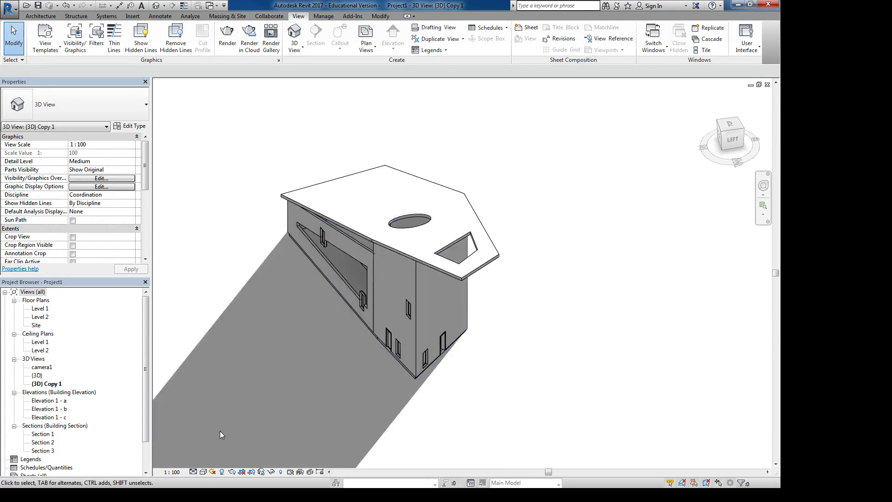
click(212, 472)
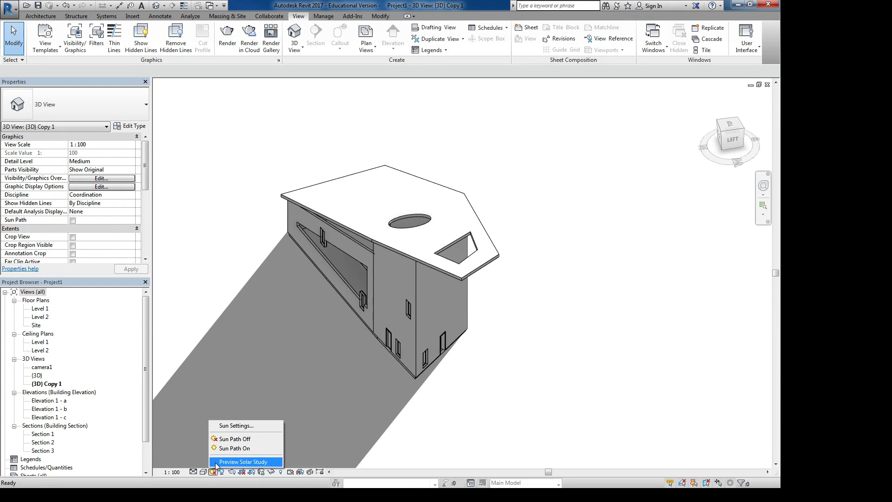
click(215, 462)
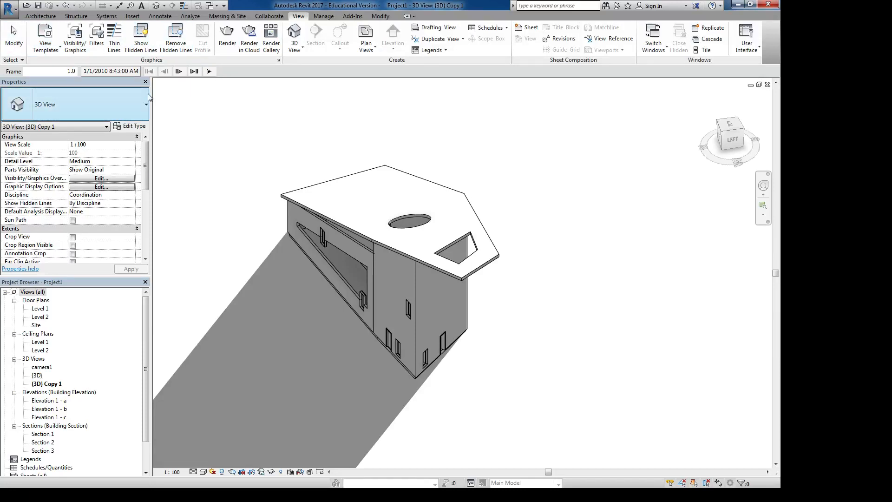
click(209, 72)
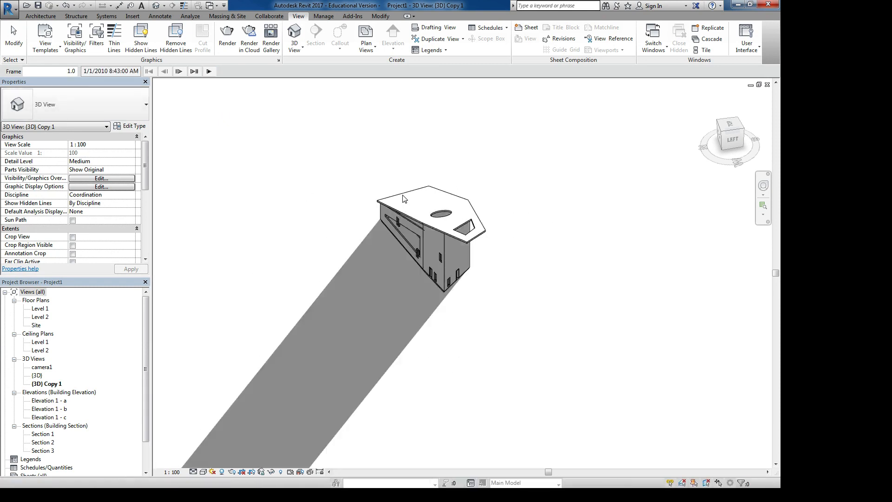
click(209, 71)
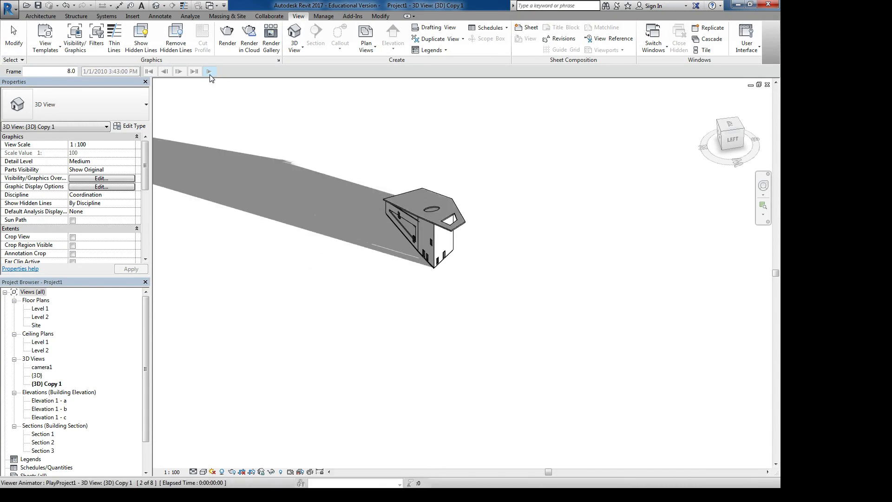
- Change the sun settings to a Single Day study with the Summer Solstice Solar Study preset and accept them
click(118, 71)
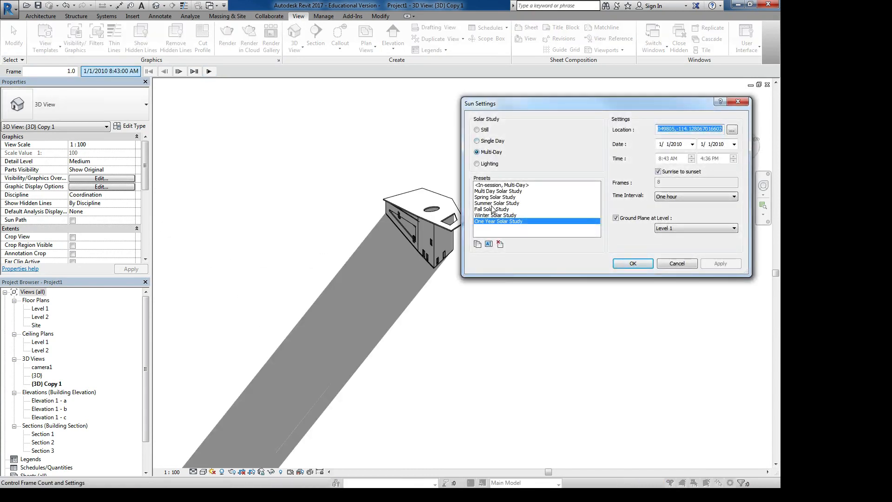
click(485, 141)
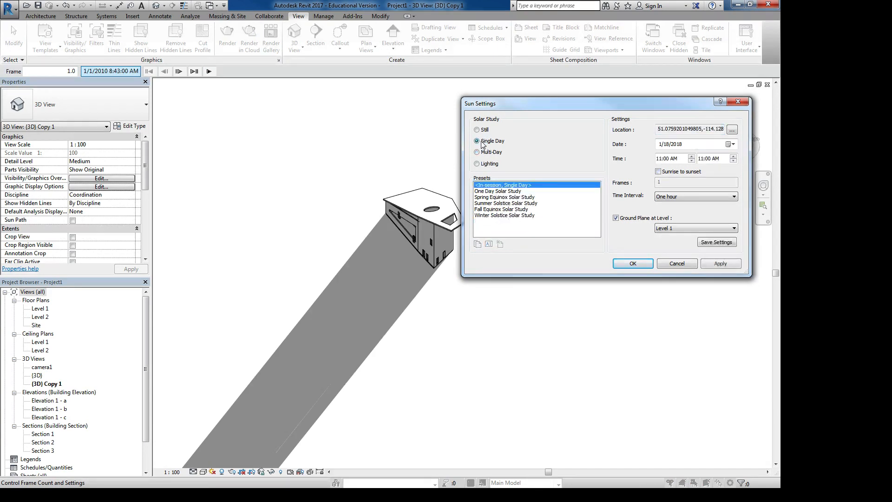
click(508, 197)
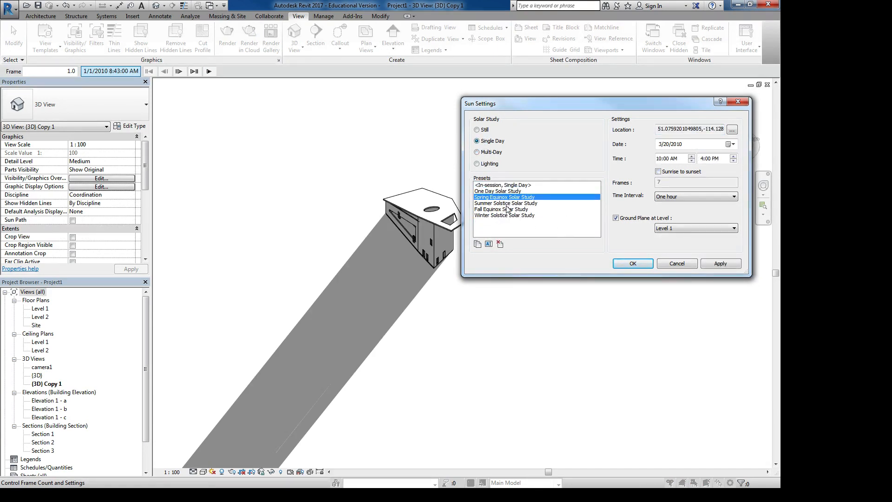
click(508, 203)
click(644, 266)
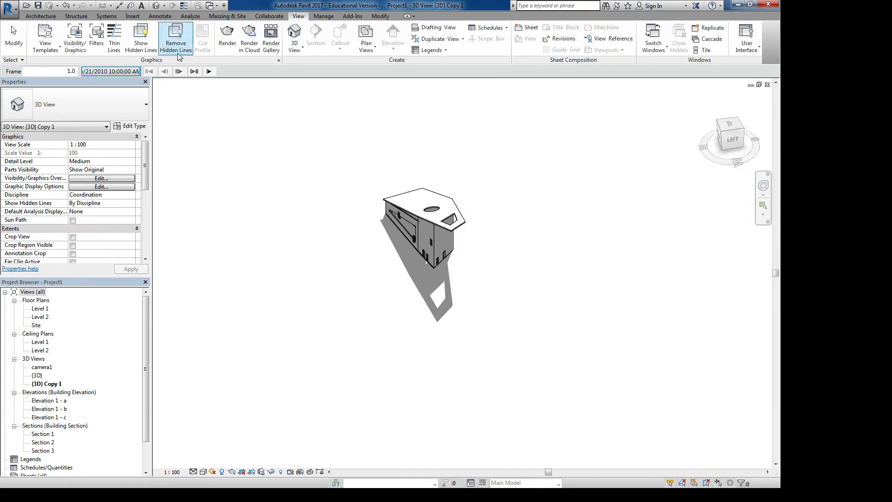
- Play the summer solstice shadow animation and step through its frames forward to the last and back to the first
click(209, 72)
click(210, 73)
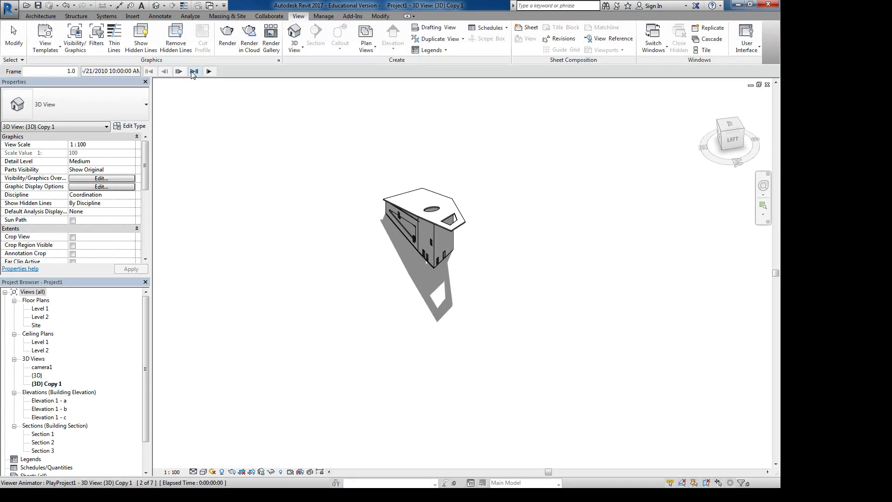
click(179, 72)
click(179, 72)
click(179, 71)
click(179, 71)
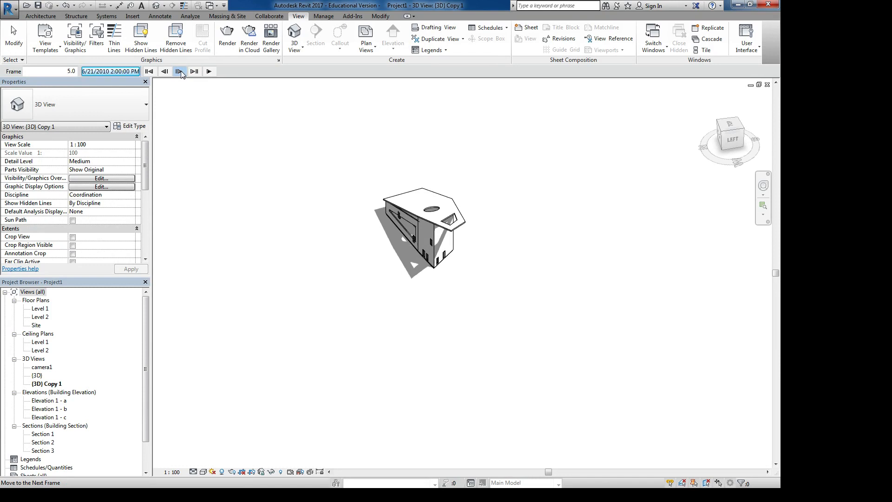
click(179, 72)
click(179, 71)
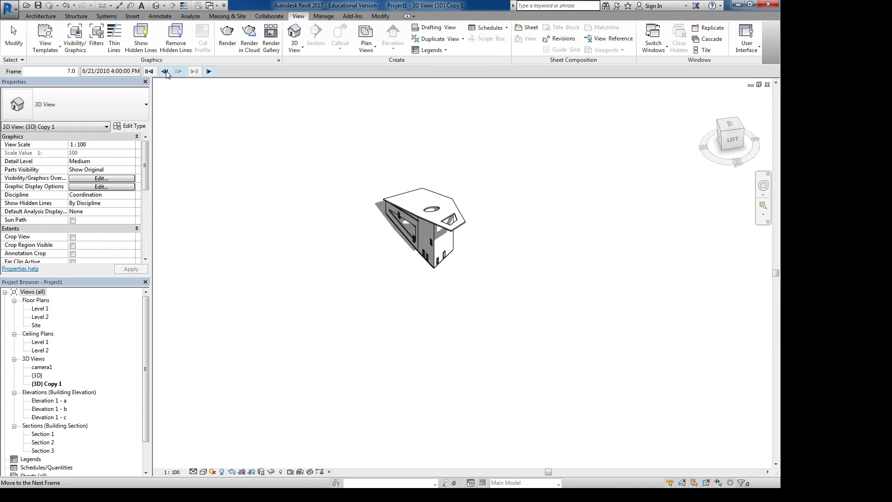
click(165, 72)
click(165, 72)
click(166, 71)
click(166, 72)
click(165, 71)
click(165, 72)
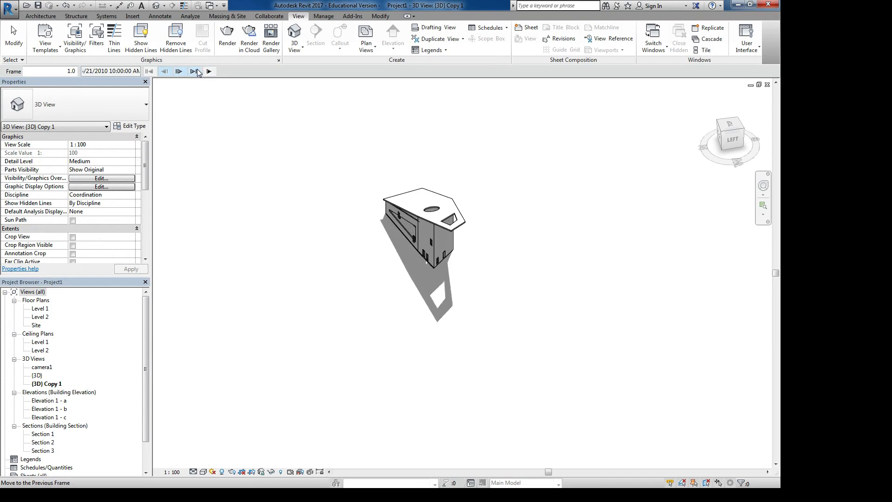
- Replay the shadow animation and start the solar study preview for the 3D view again
click(209, 71)
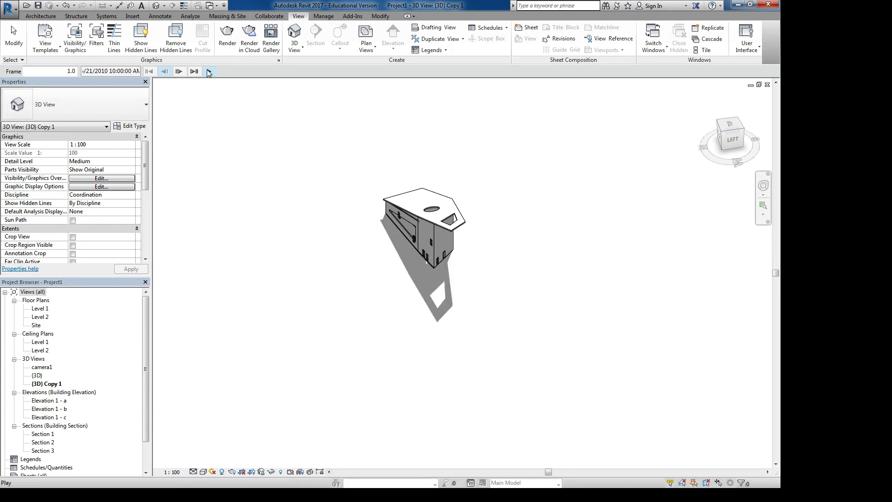
click(212, 472)
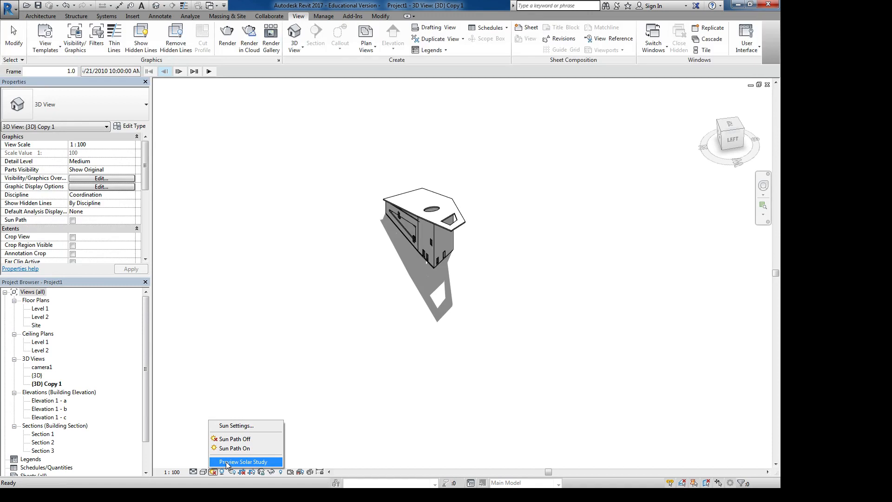
click(225, 461)
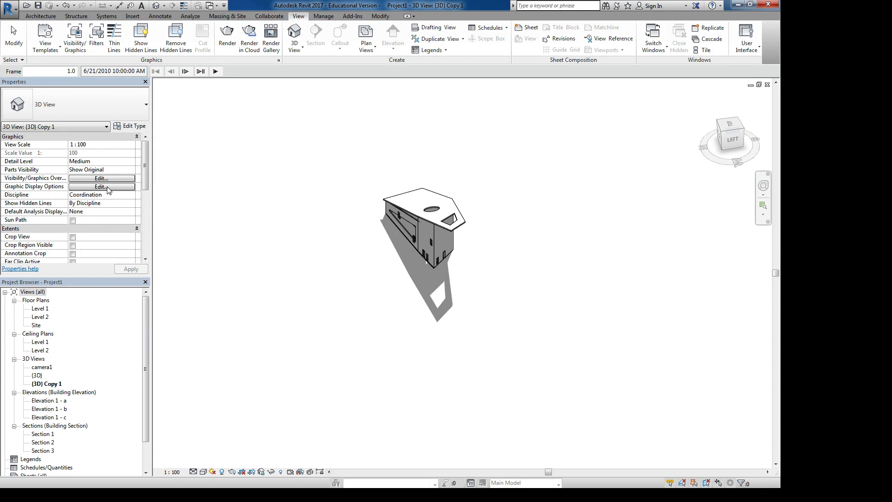
- Examine the Still sun settings without keeping them and the Photographic Exposure section in the view's Graphic Display Options
click(106, 187)
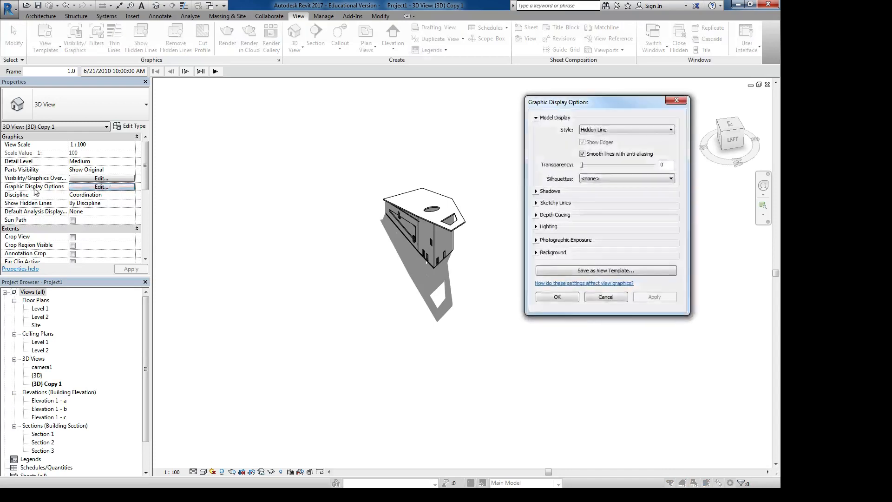
drag(621, 101, 606, 78)
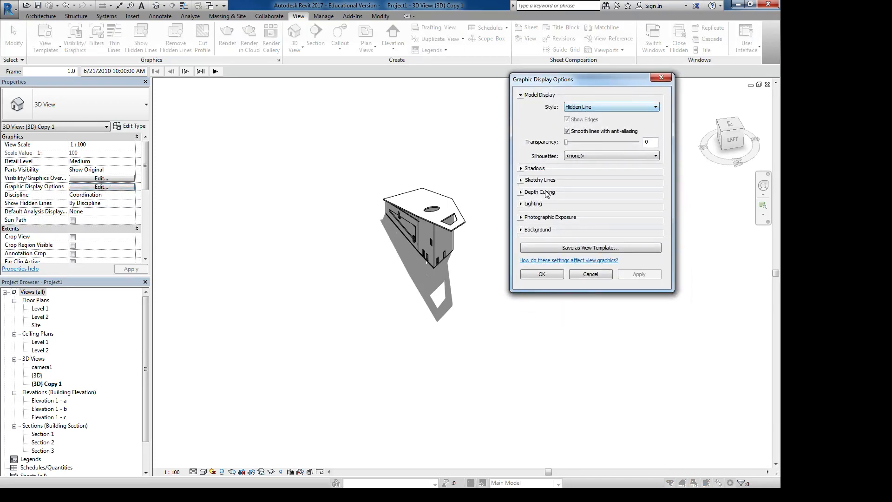
click(522, 204)
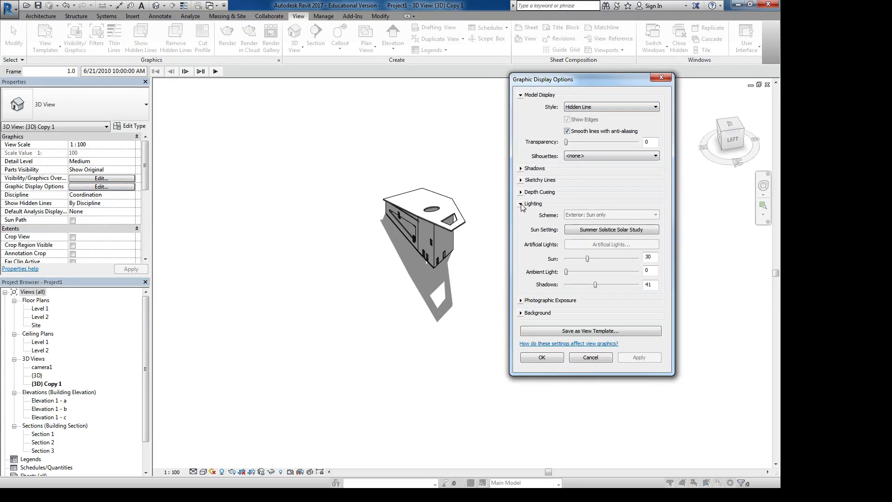
click(581, 231)
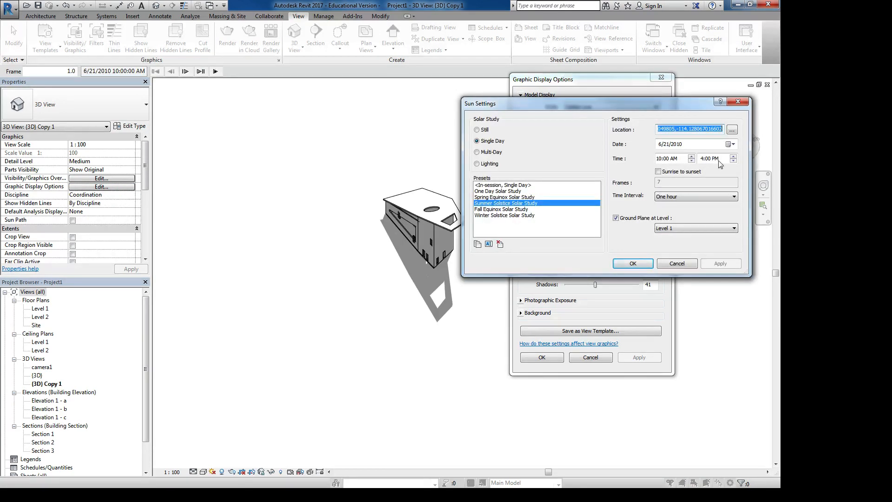
click(477, 130)
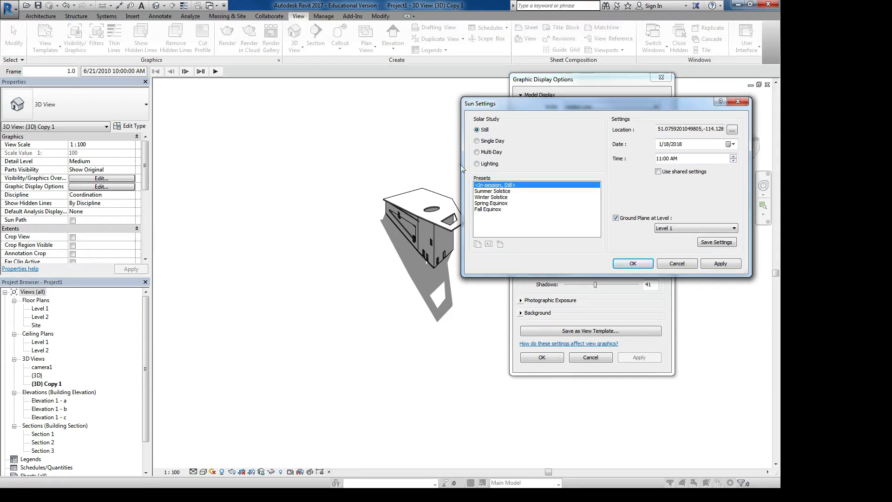
click(676, 264)
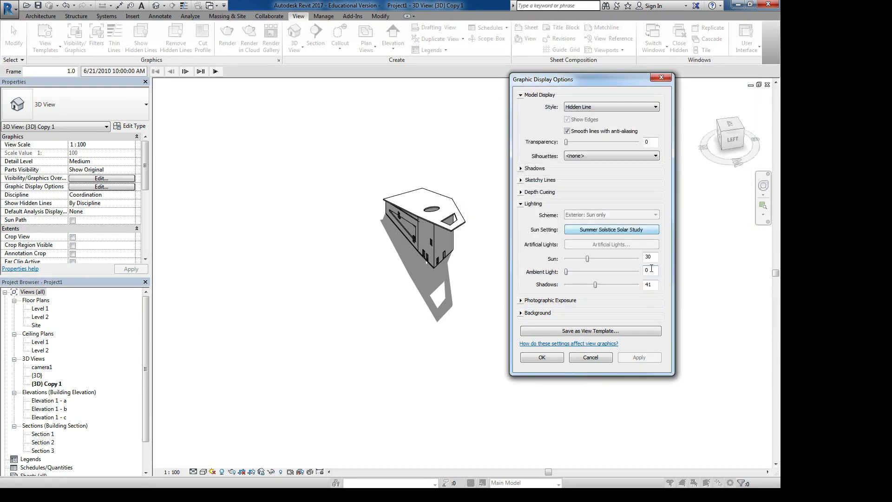
click(521, 301)
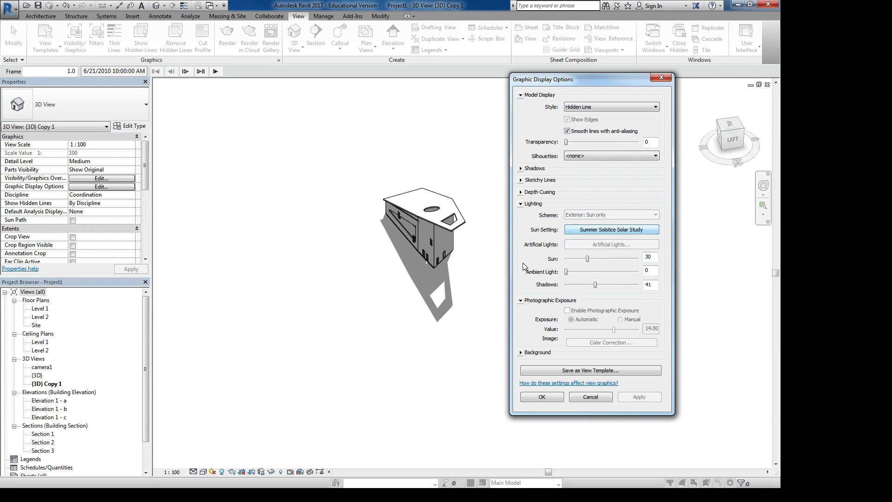
click(521, 301)
- Try a Gradient background for the 3D view and apply it
click(520, 313)
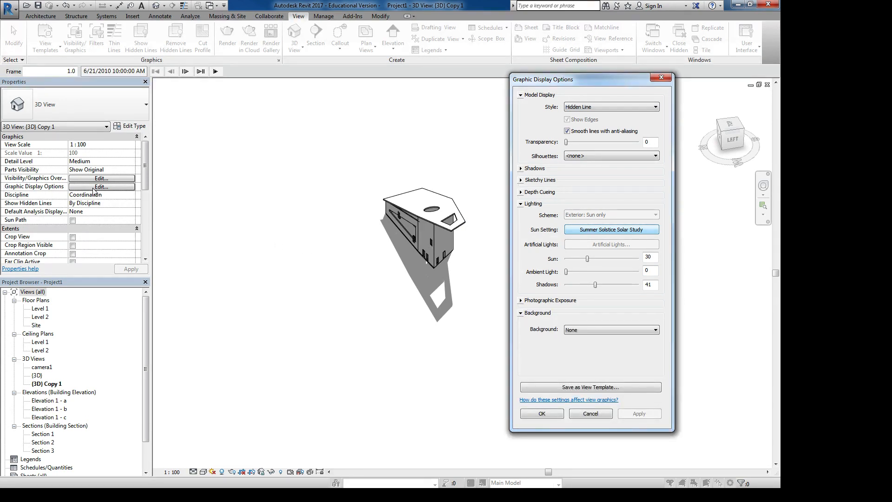
click(581, 334)
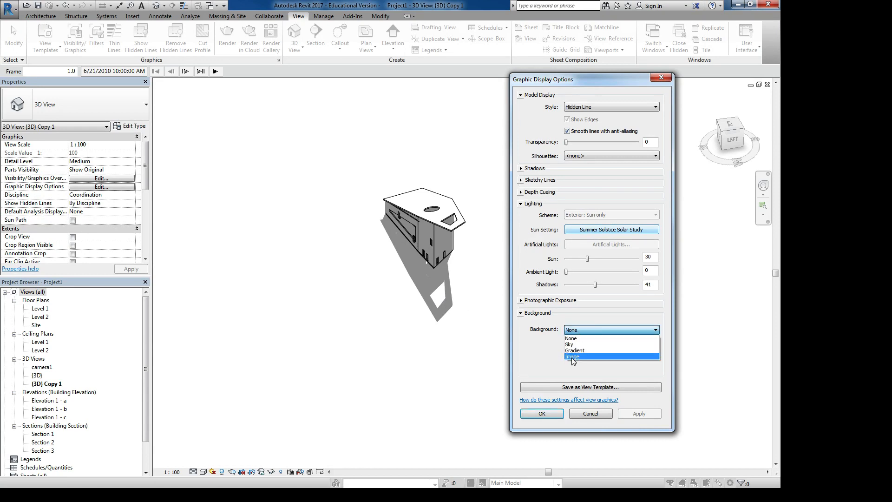
click(576, 351)
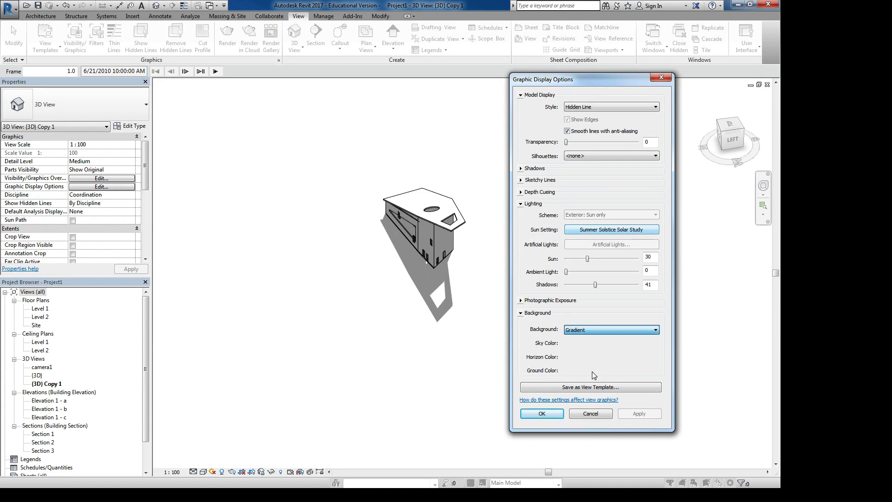
click(639, 413)
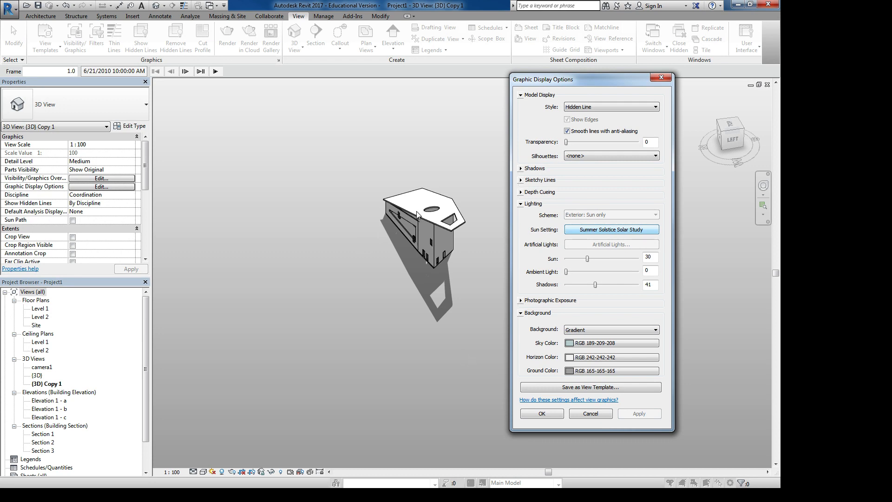
- Set the 3D view's background to None, apply it and accept the graphic display options
click(584, 333)
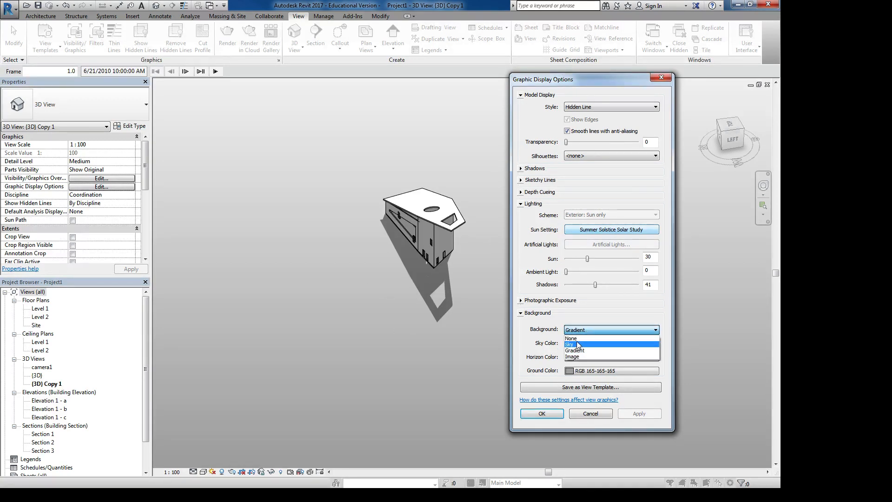
click(578, 343)
click(640, 413)
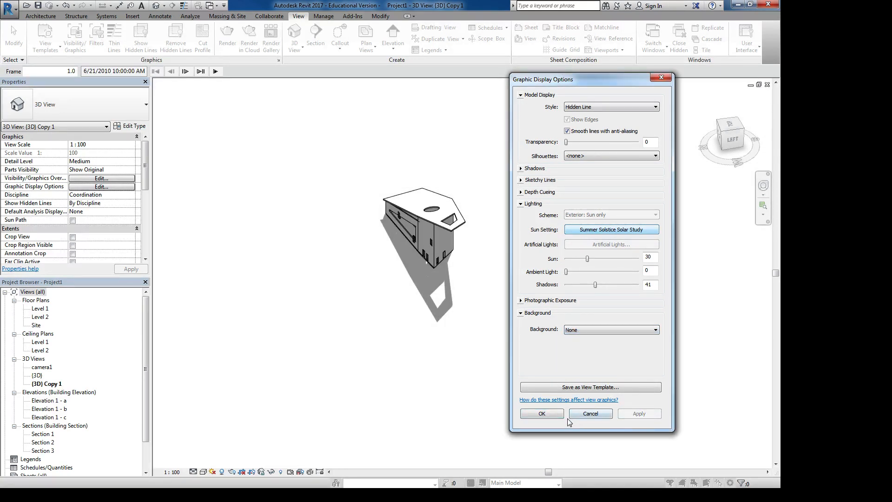
click(542, 413)
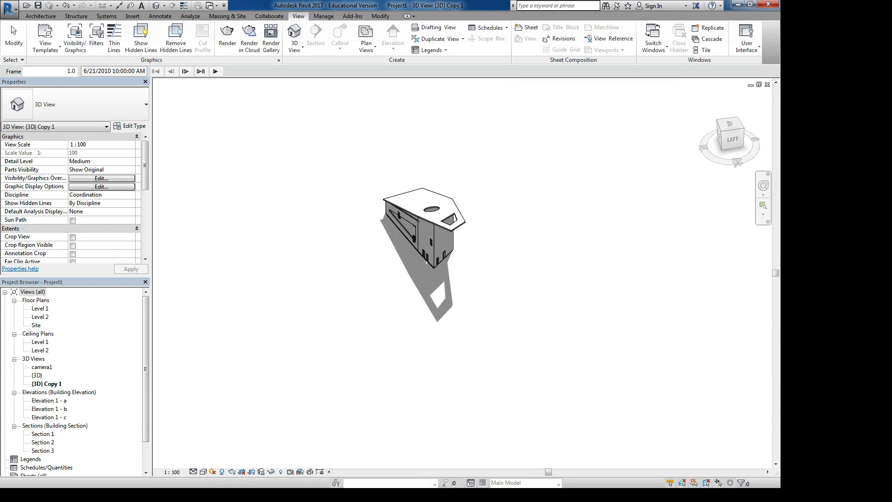